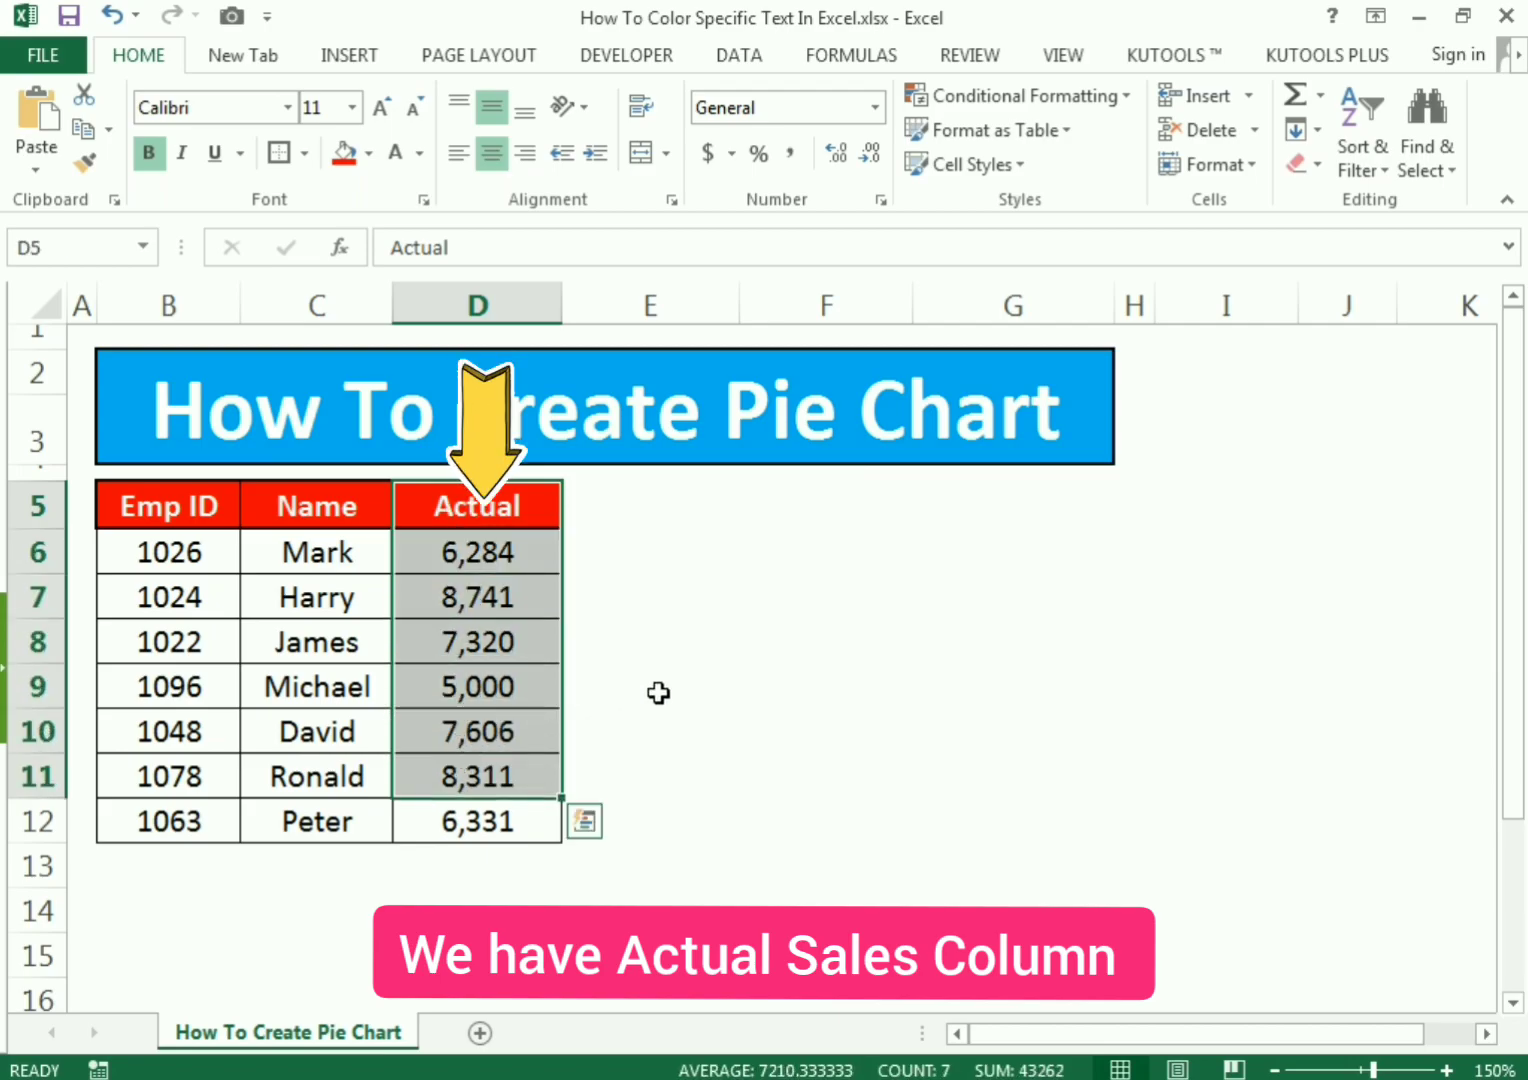
Insert a 3-D pie chart from the names and actual values in C6:D12, then resize and place it beside the table
{"action": "left_click", "coordinate": [658, 695]}
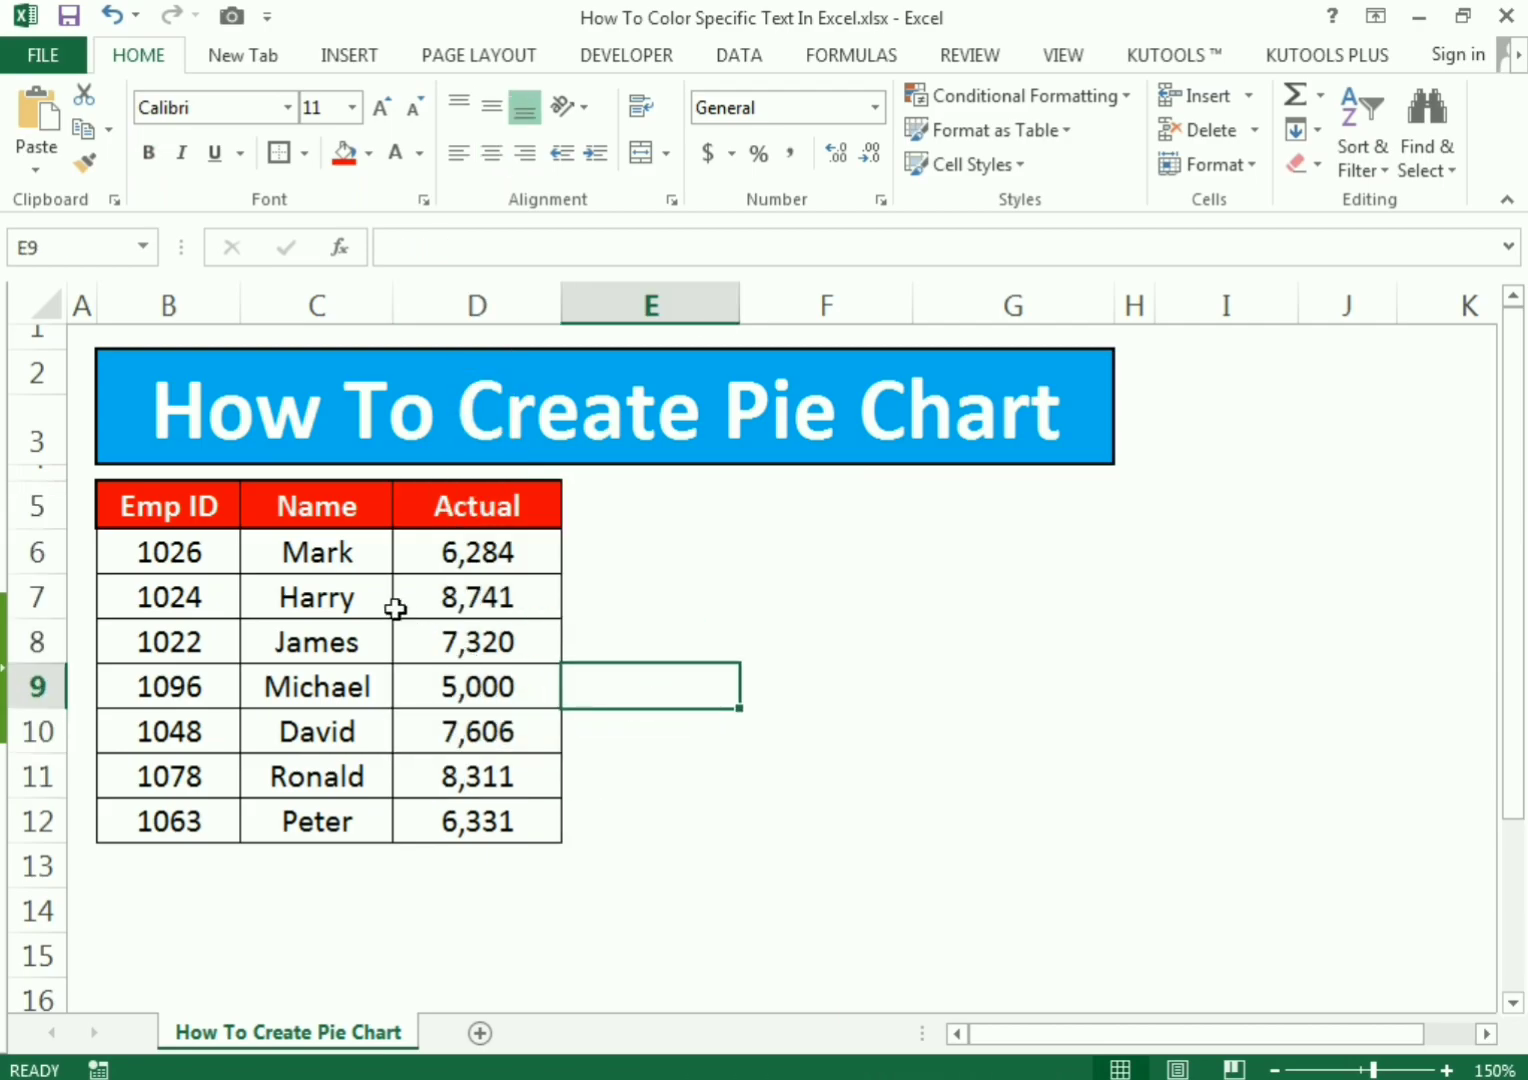
{"action": "left_click_drag", "start_coordinate": [334, 549], "coordinate": [341, 818]}
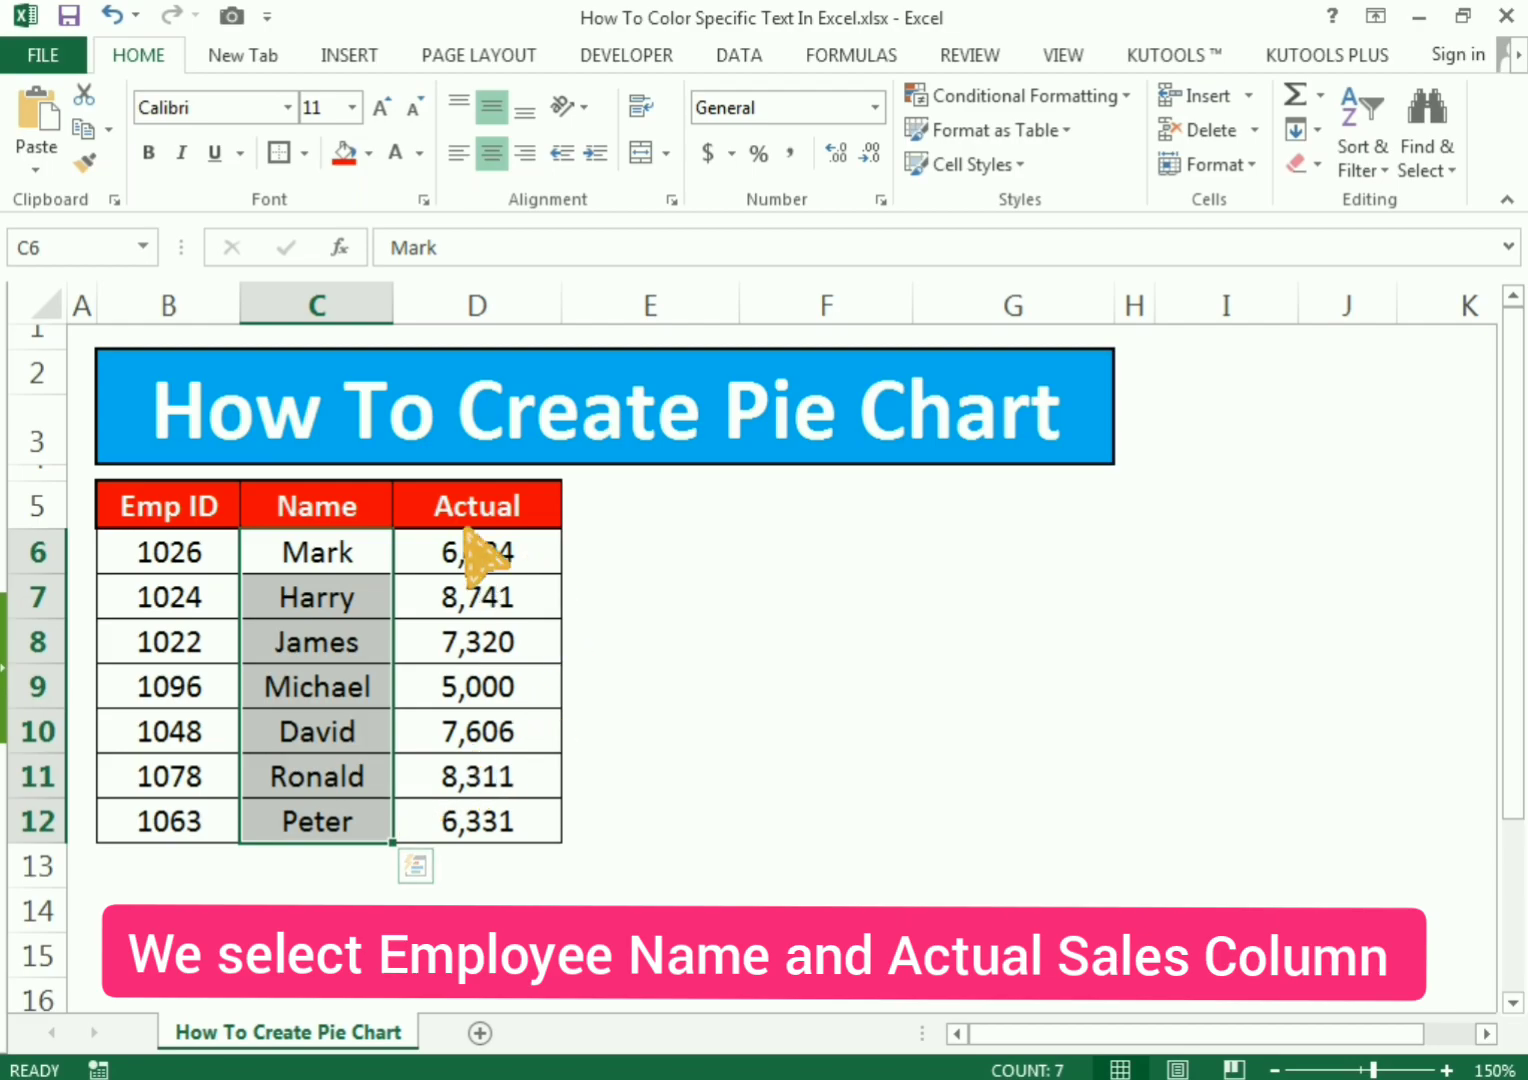
{"action": "left_click_drag", "start_coordinate": [478, 556], "coordinate": [475, 808]}
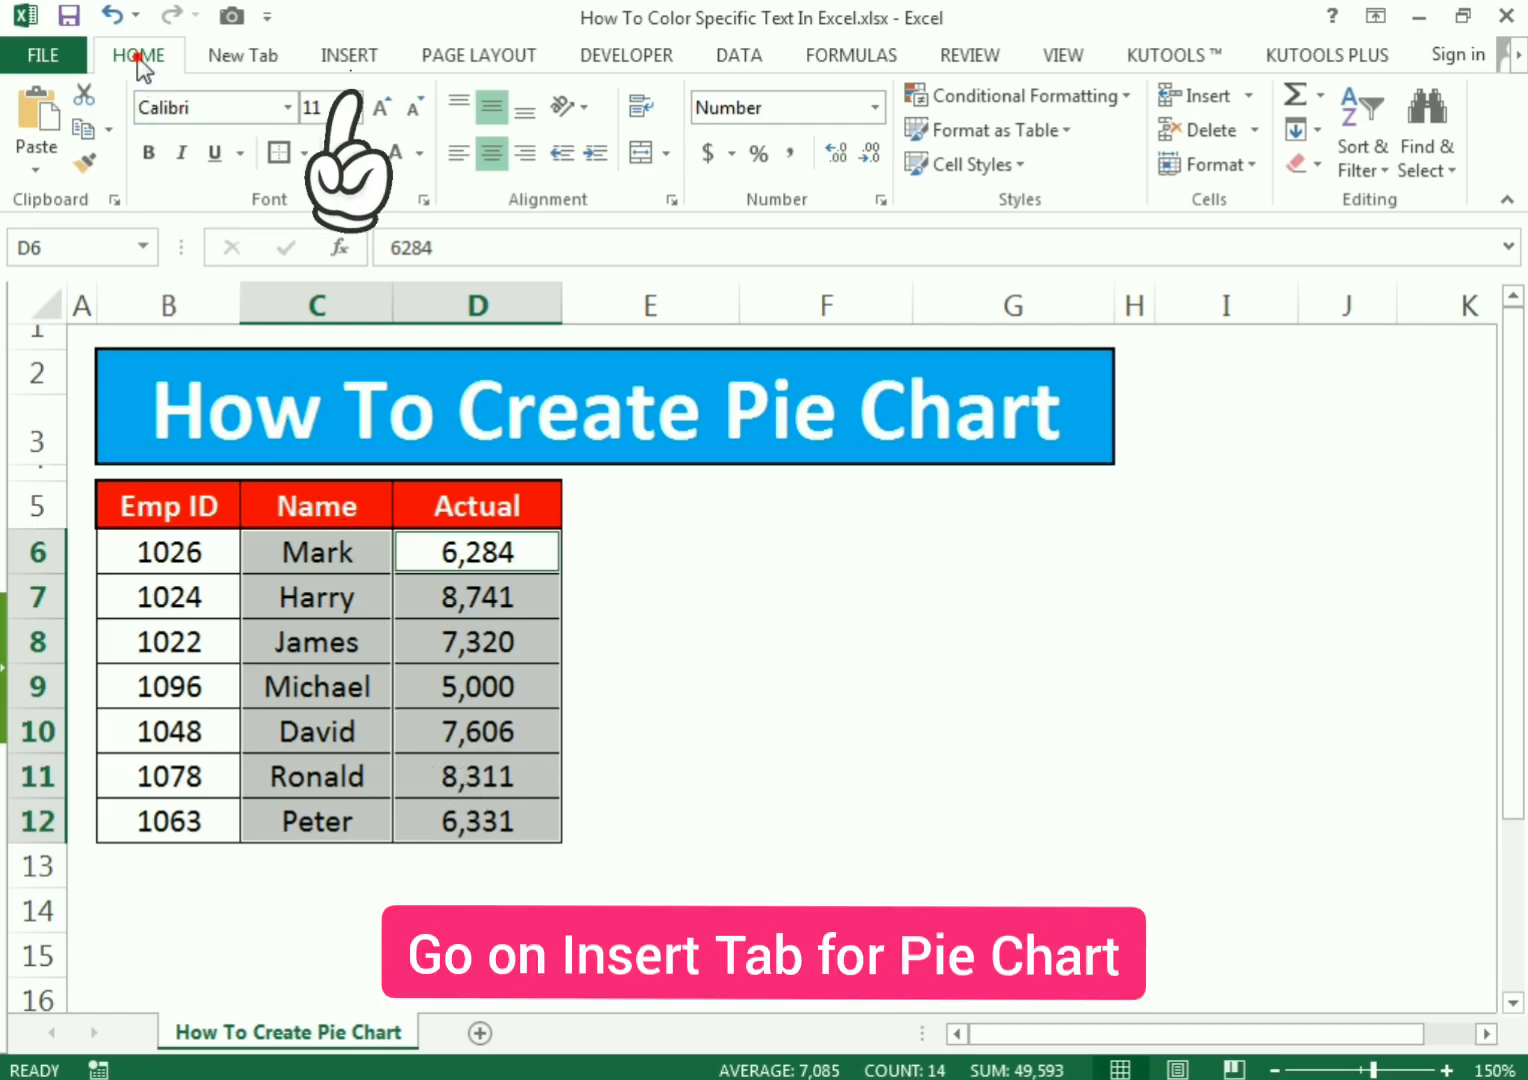
{"action": "left_click", "coordinate": [341, 62]}
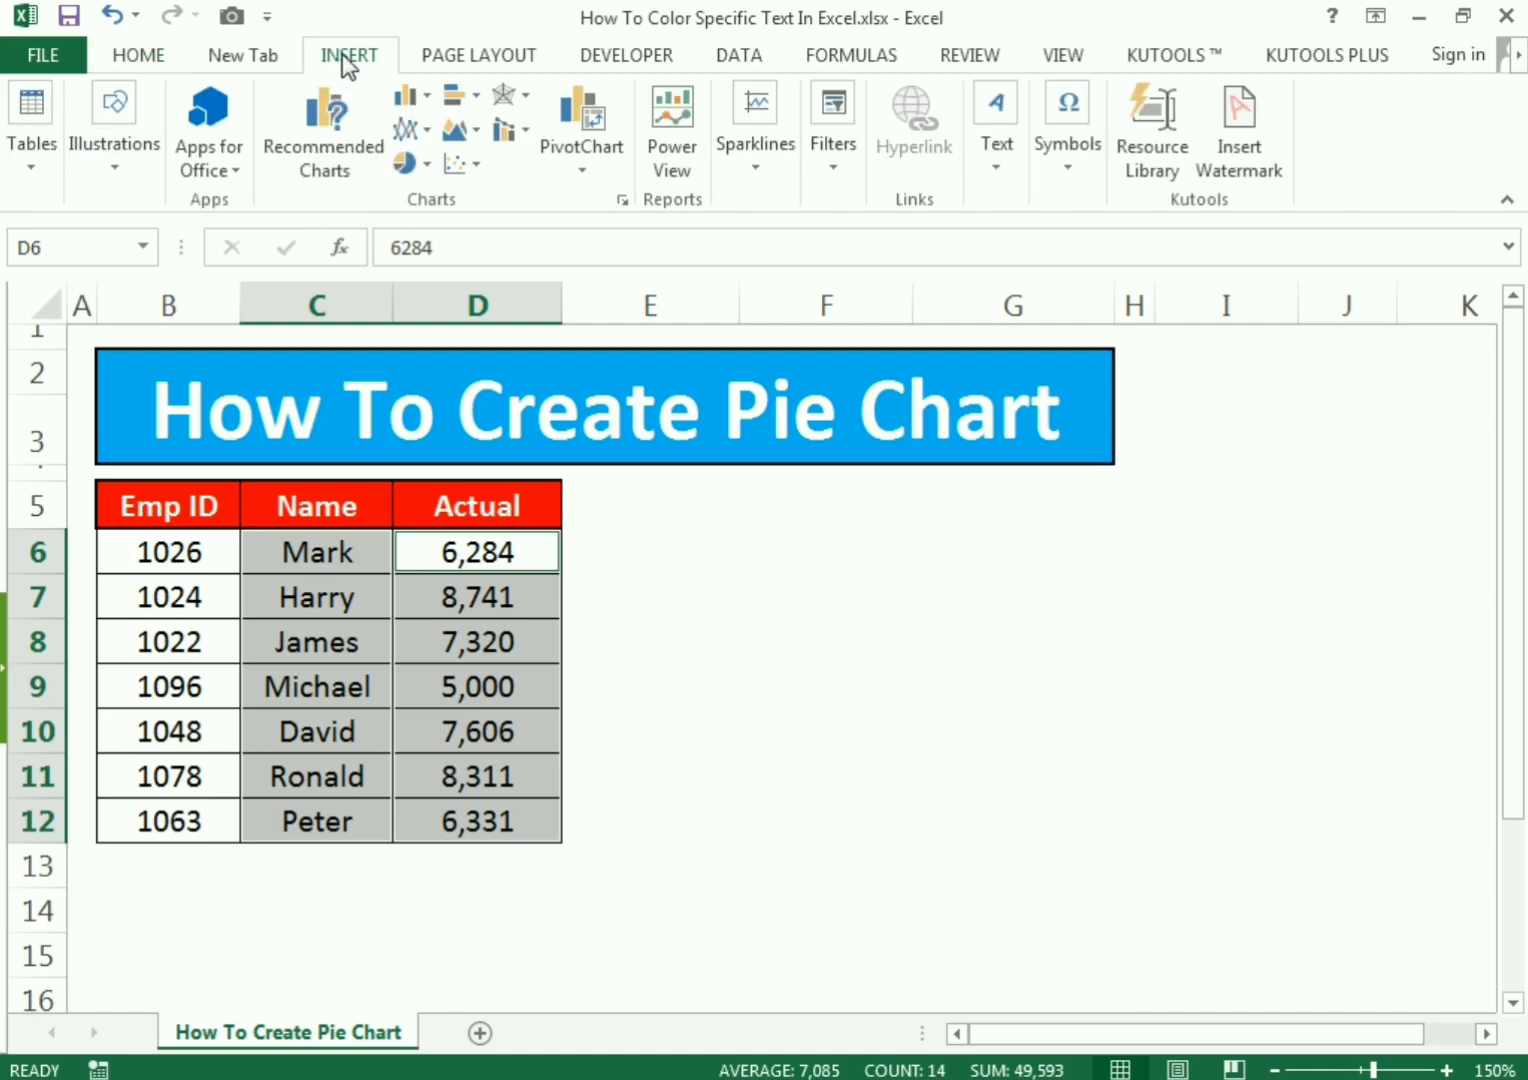
{"action": "left_click", "coordinate": [430, 167]}
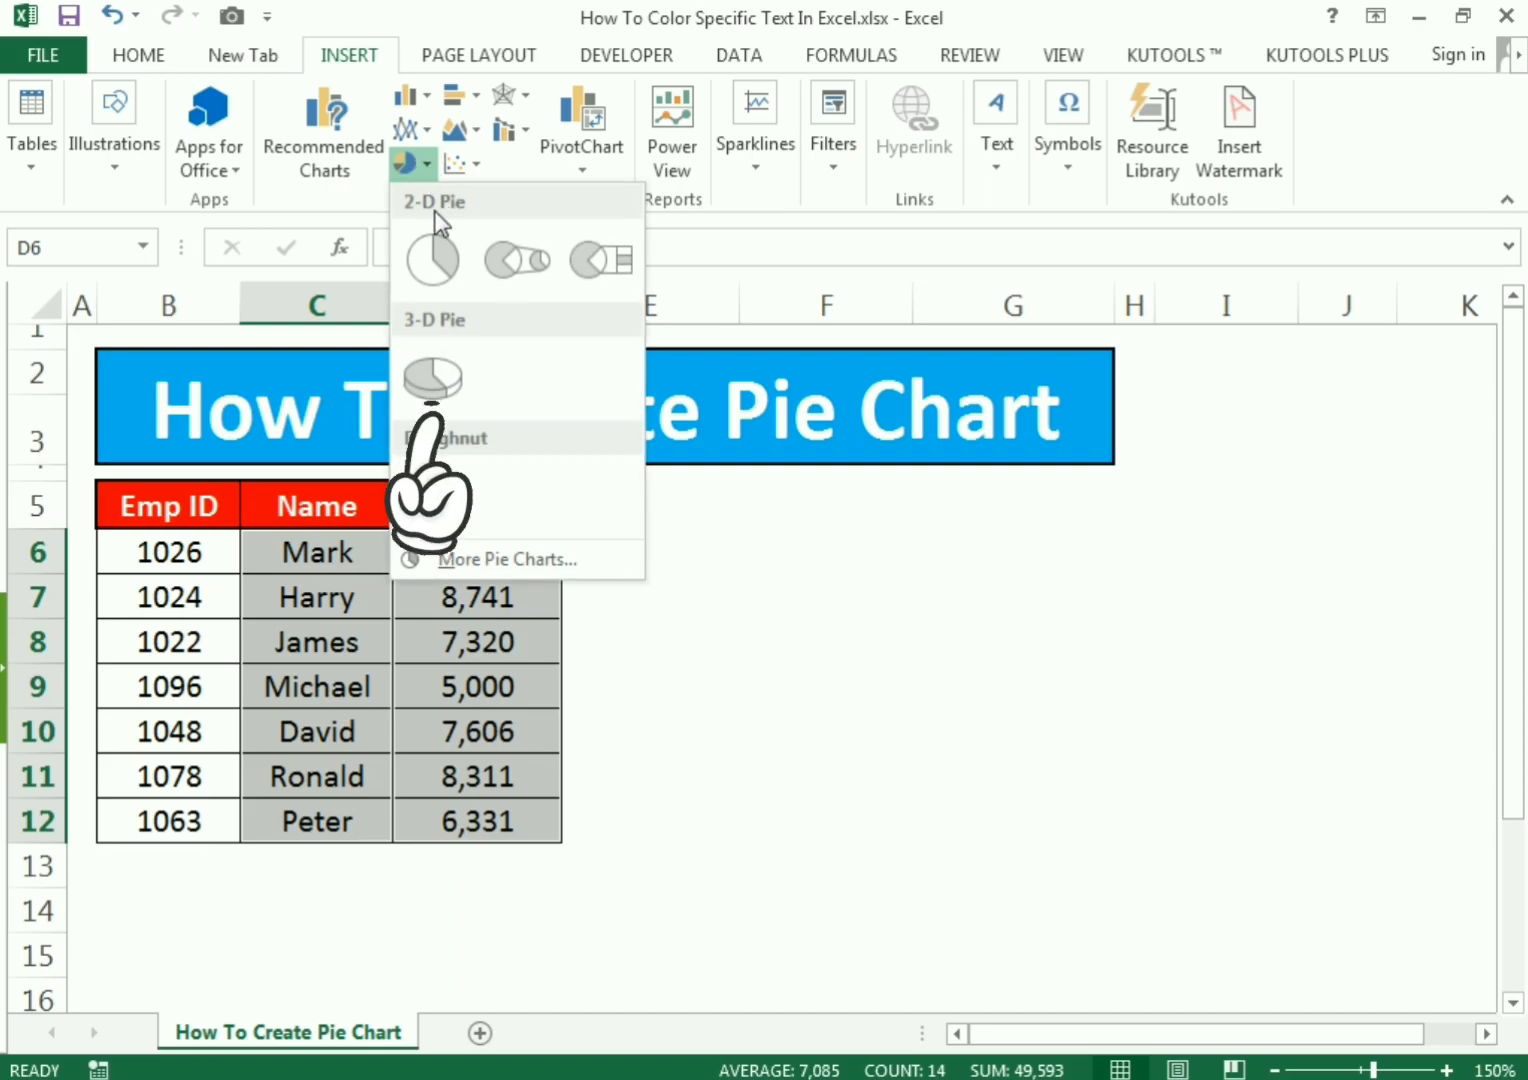
{"action": "left_click", "coordinate": [433, 381]}
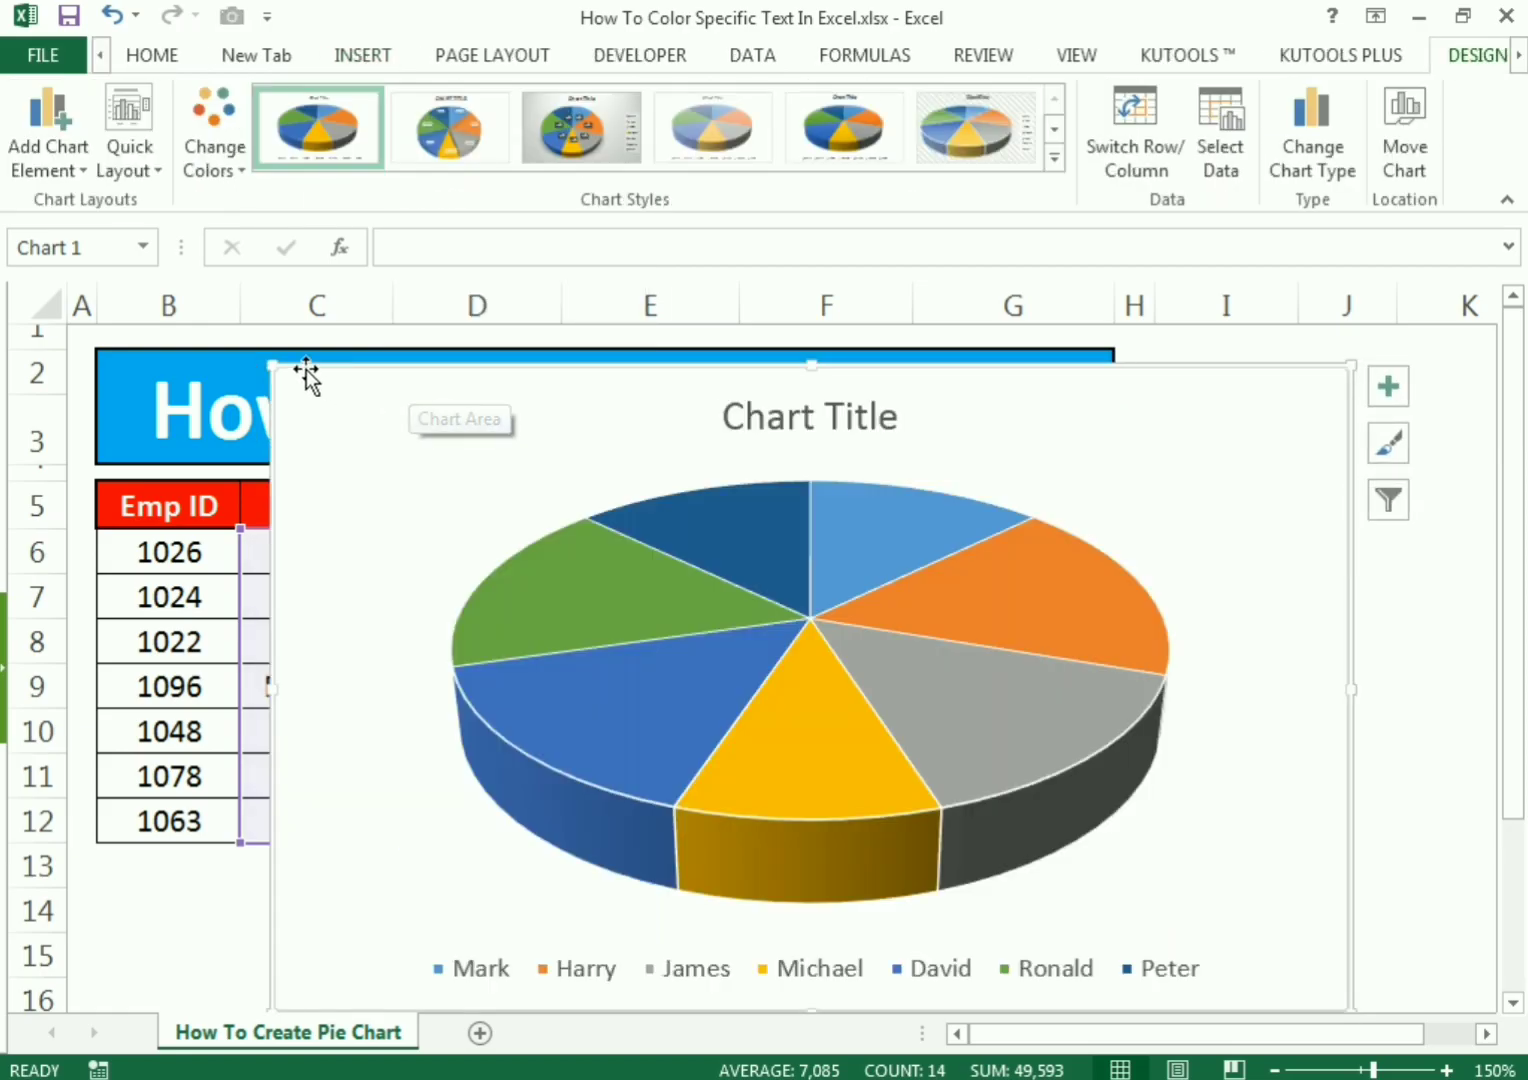
{"action": "left_click_drag", "start_coordinate": [273, 365], "coordinate": [590, 447]}
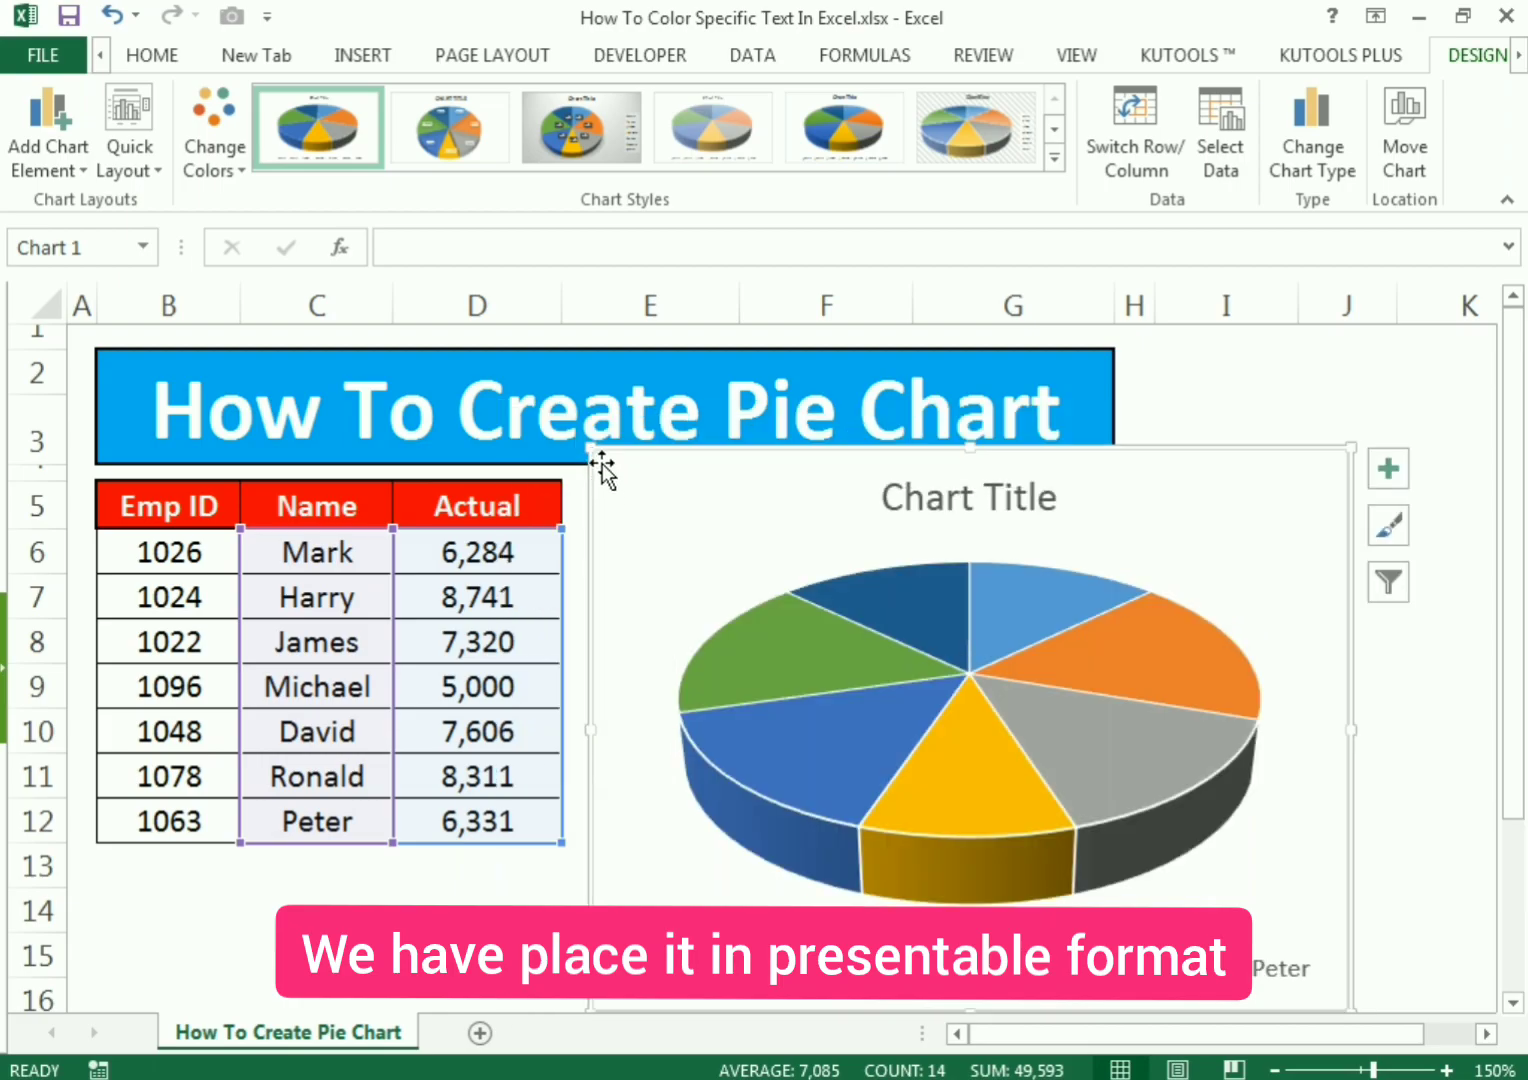
{"action": "mouse_move", "coordinate": [593, 452]}
{"action": "left_mouse_down"}
{"action": "mouse_move", "coordinate": [597, 502]}
{"action": "mouse_move", "coordinate": [640, 520]}
{"action": "left_mouse_up"}
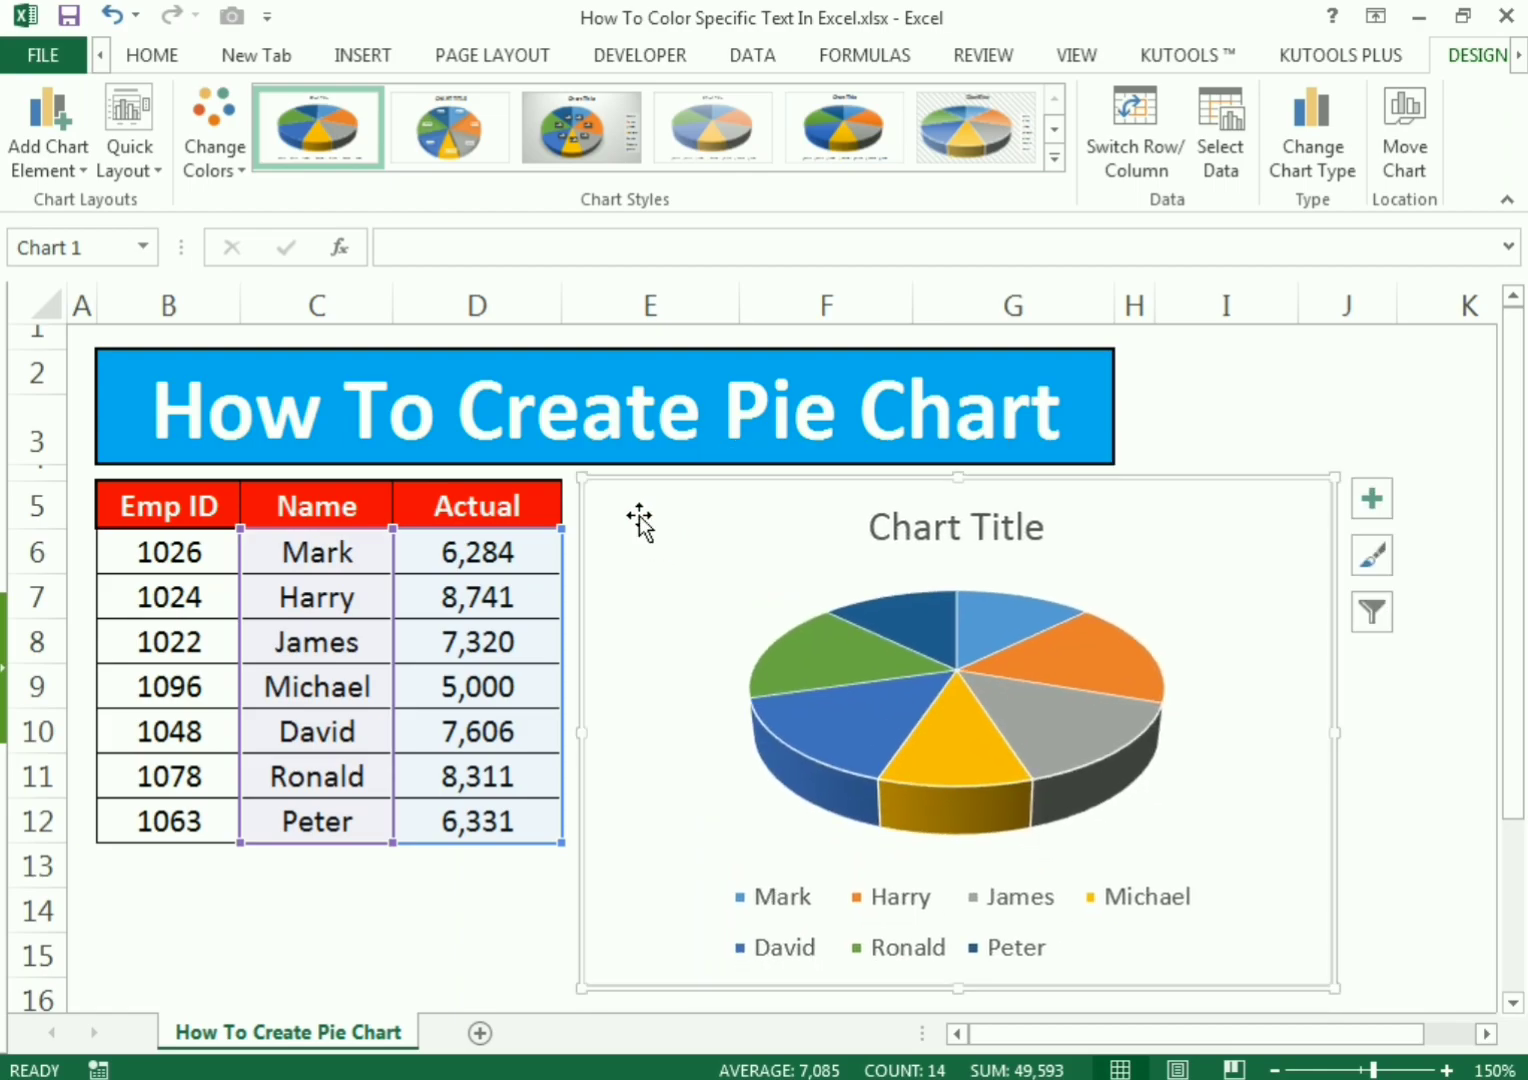
Change the pie chart's title to "Performance Chart" and close the title formatting options
{"action": "left_click", "coordinate": [924, 524]}
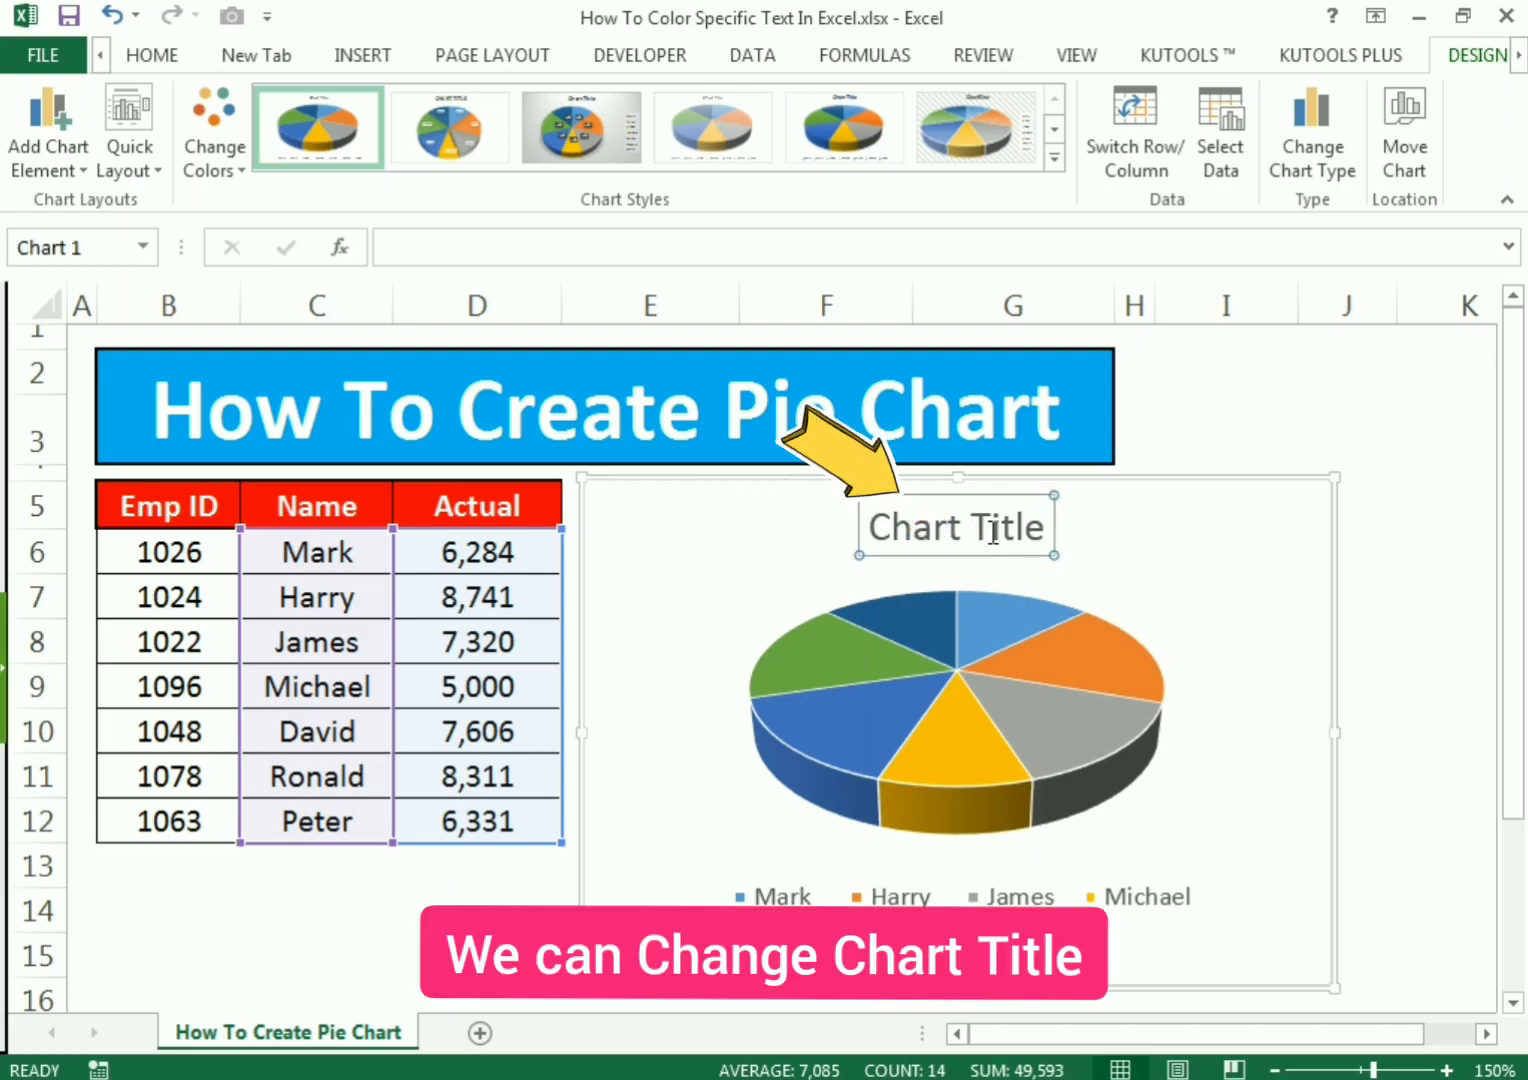
{"action": "double_click", "coordinate": [1035, 533]}
{"action": "left_click_drag", "start_coordinate": [1045, 528], "coordinate": [898, 527]}
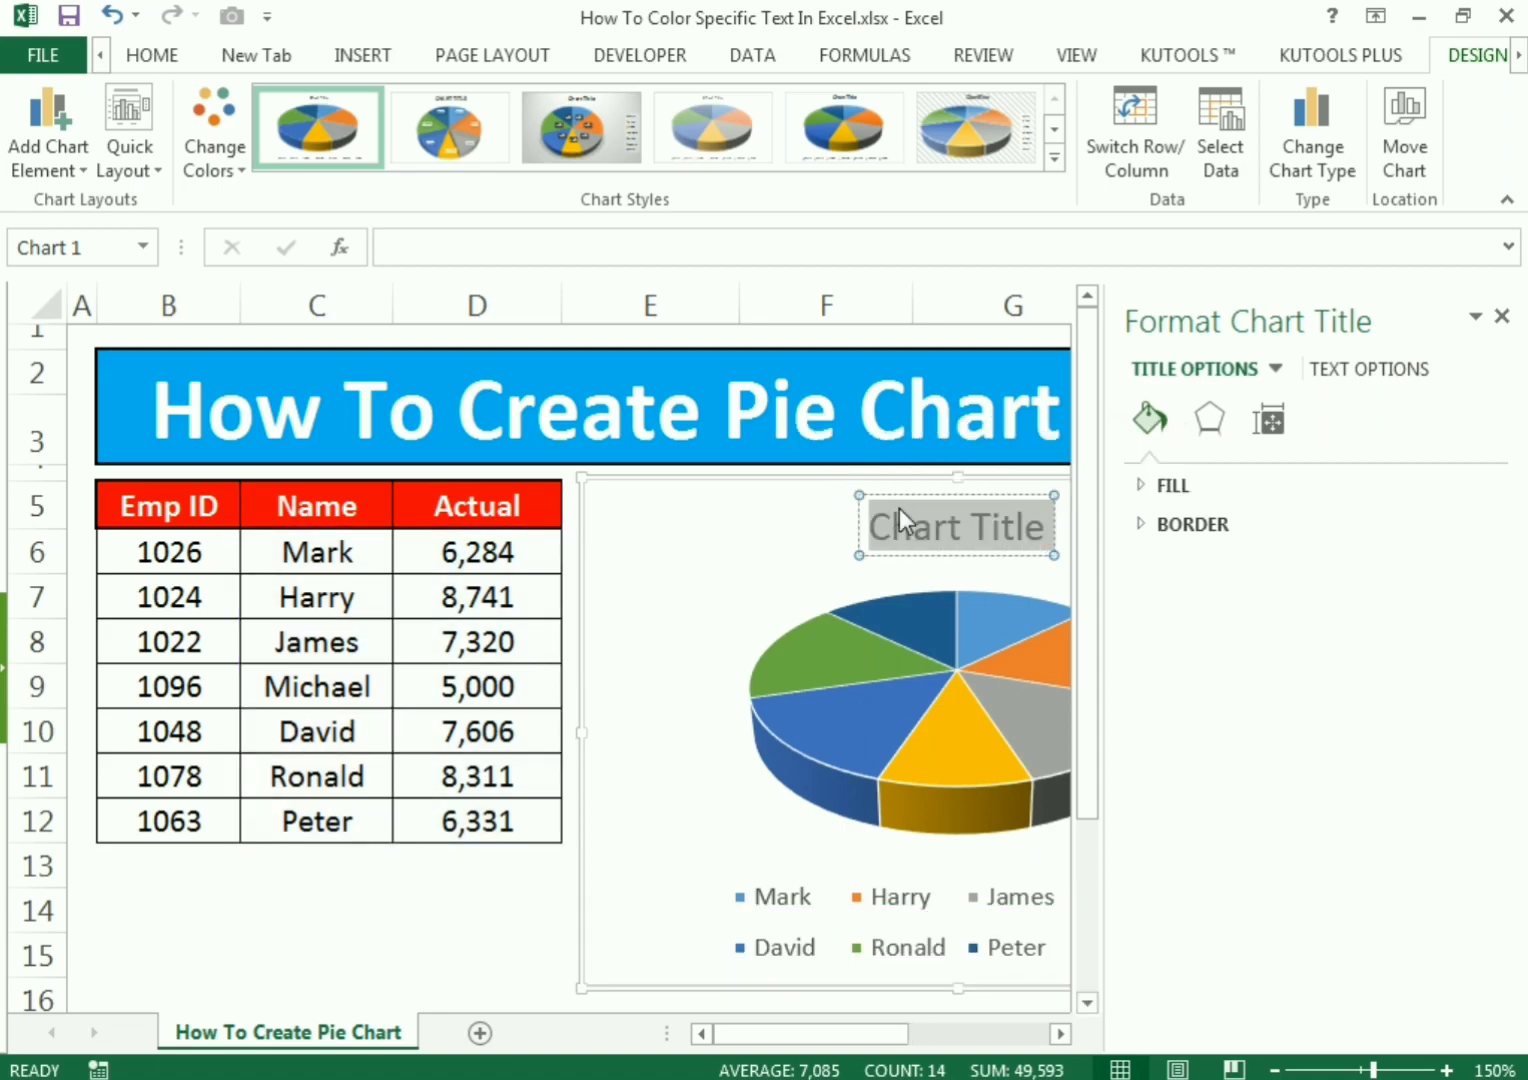
{"action": "type", "text": "Per"}
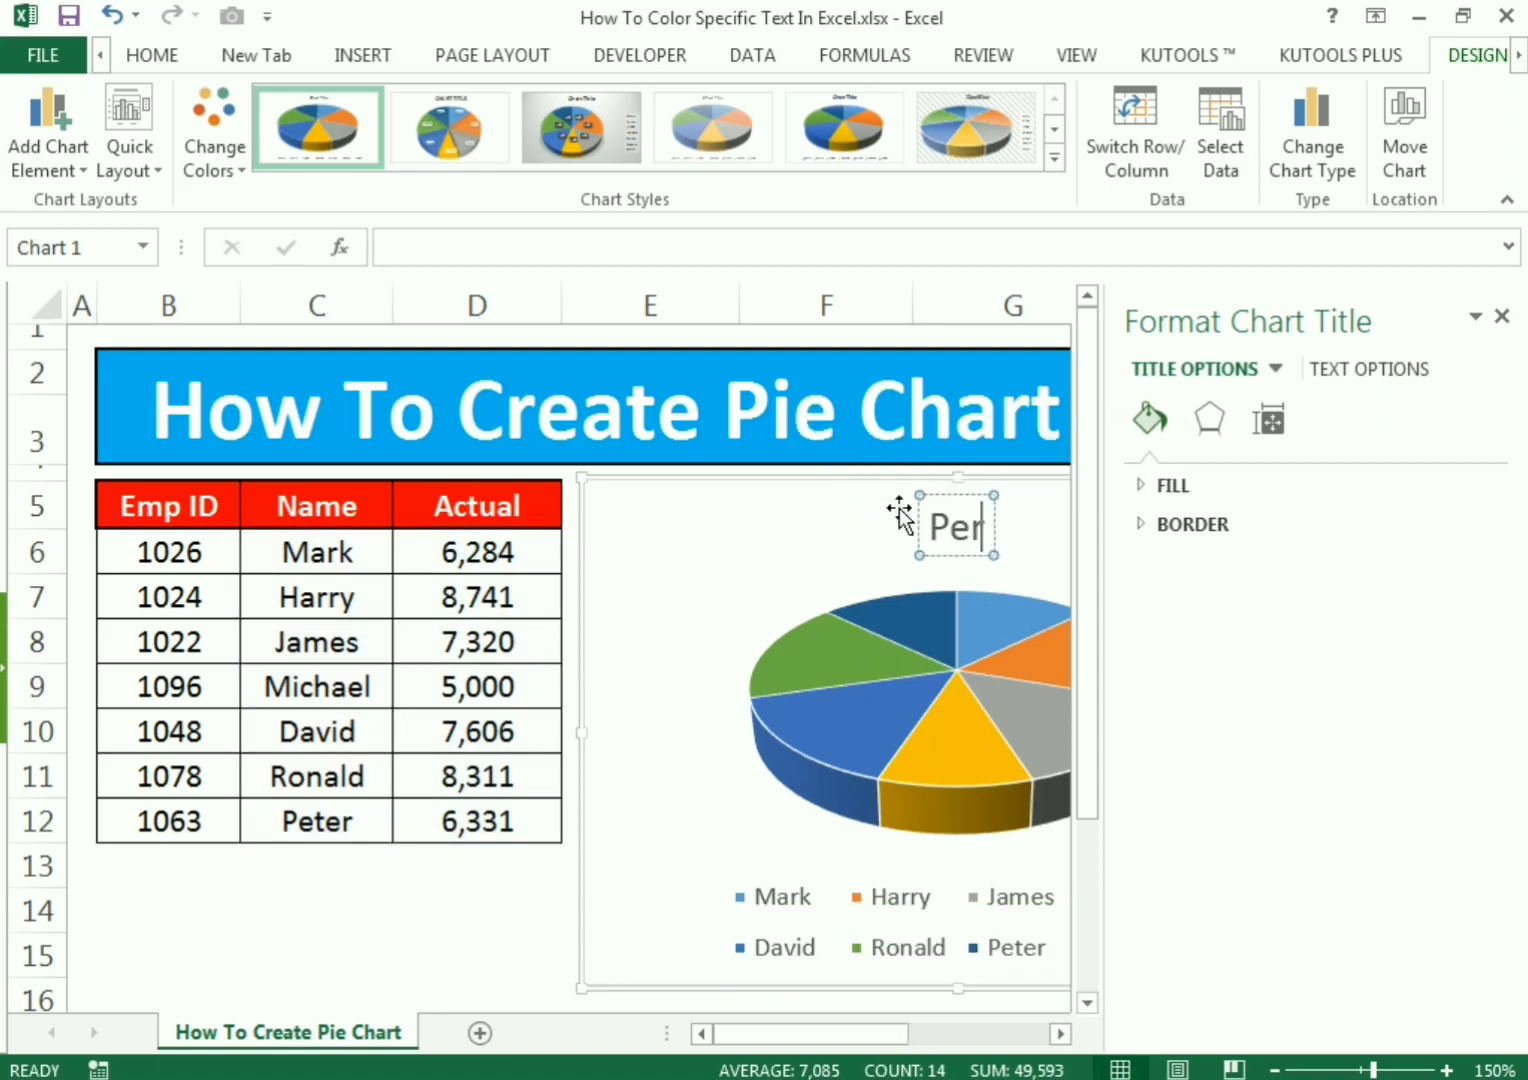
{"action": "type", "text": "for"}
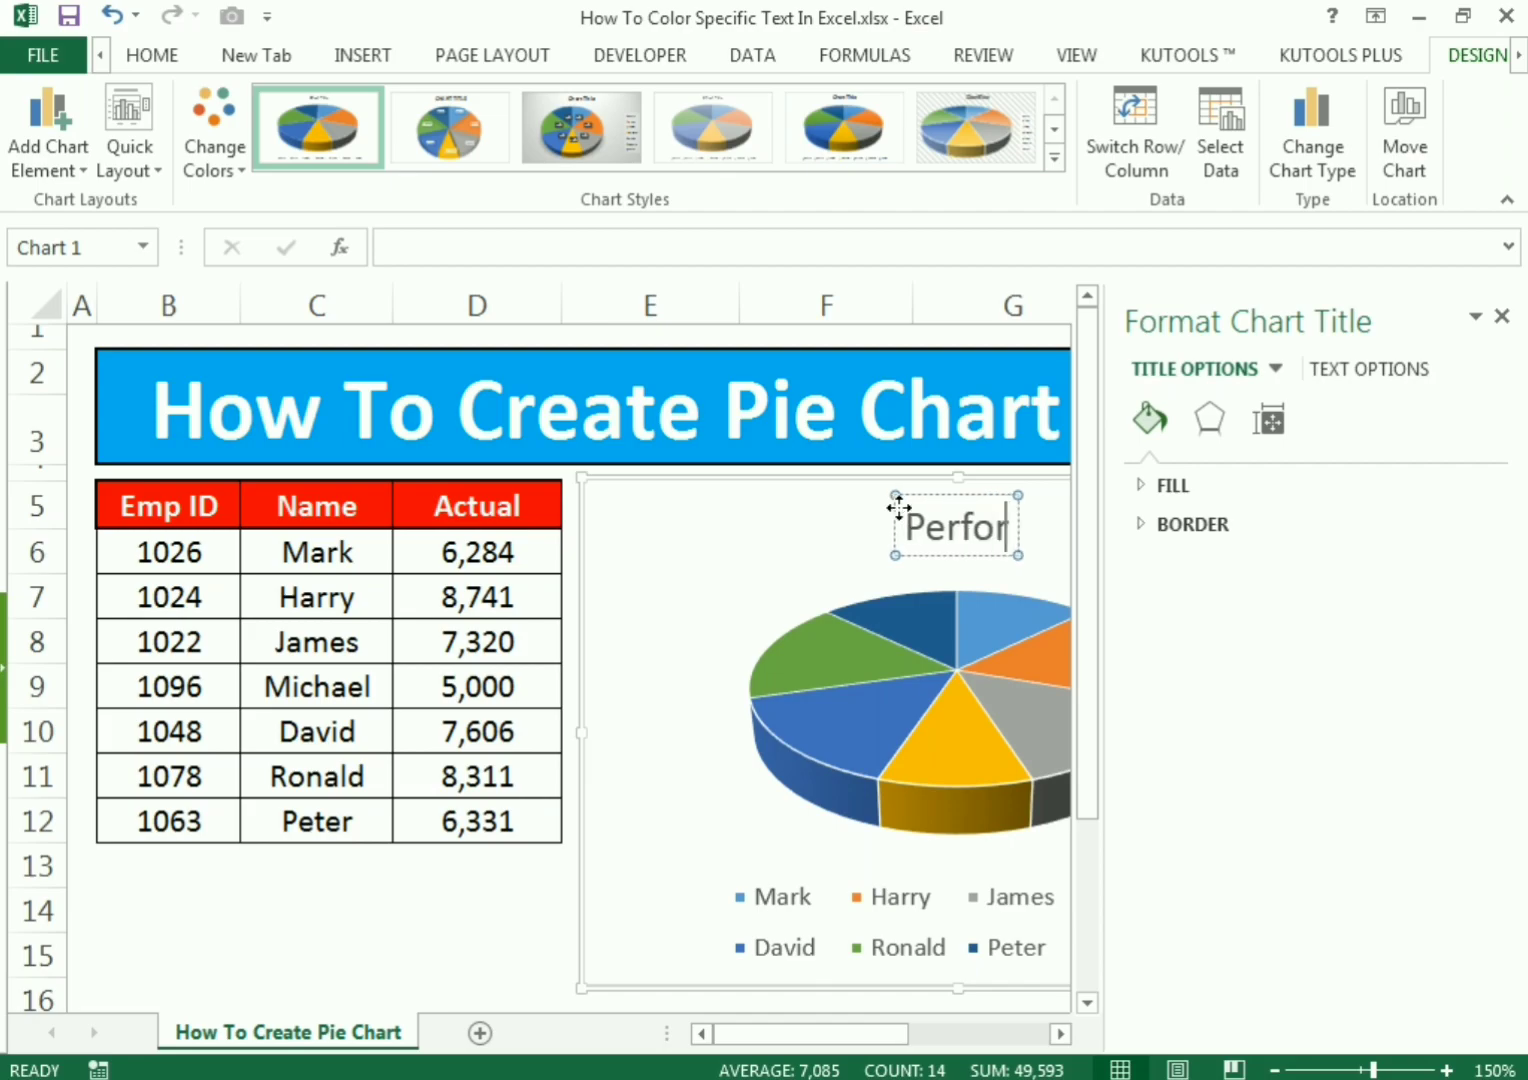
{"action": "type", "text": "mance Chart"}
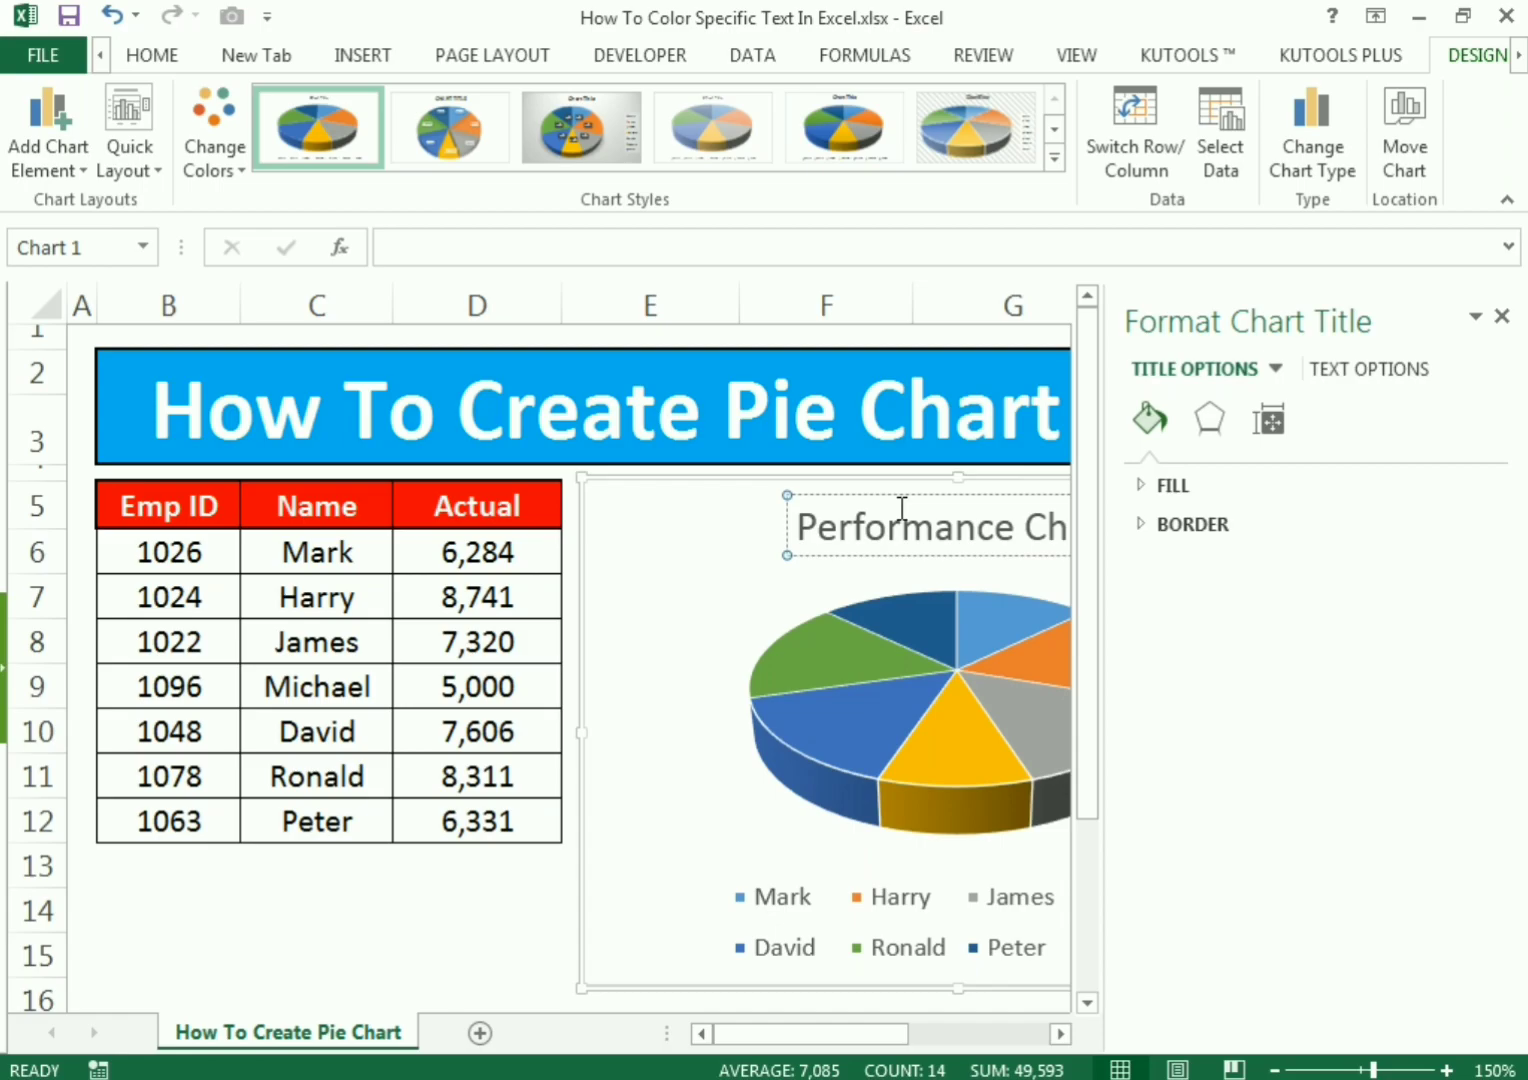
{"action": "left_click", "coordinate": [1502, 316]}
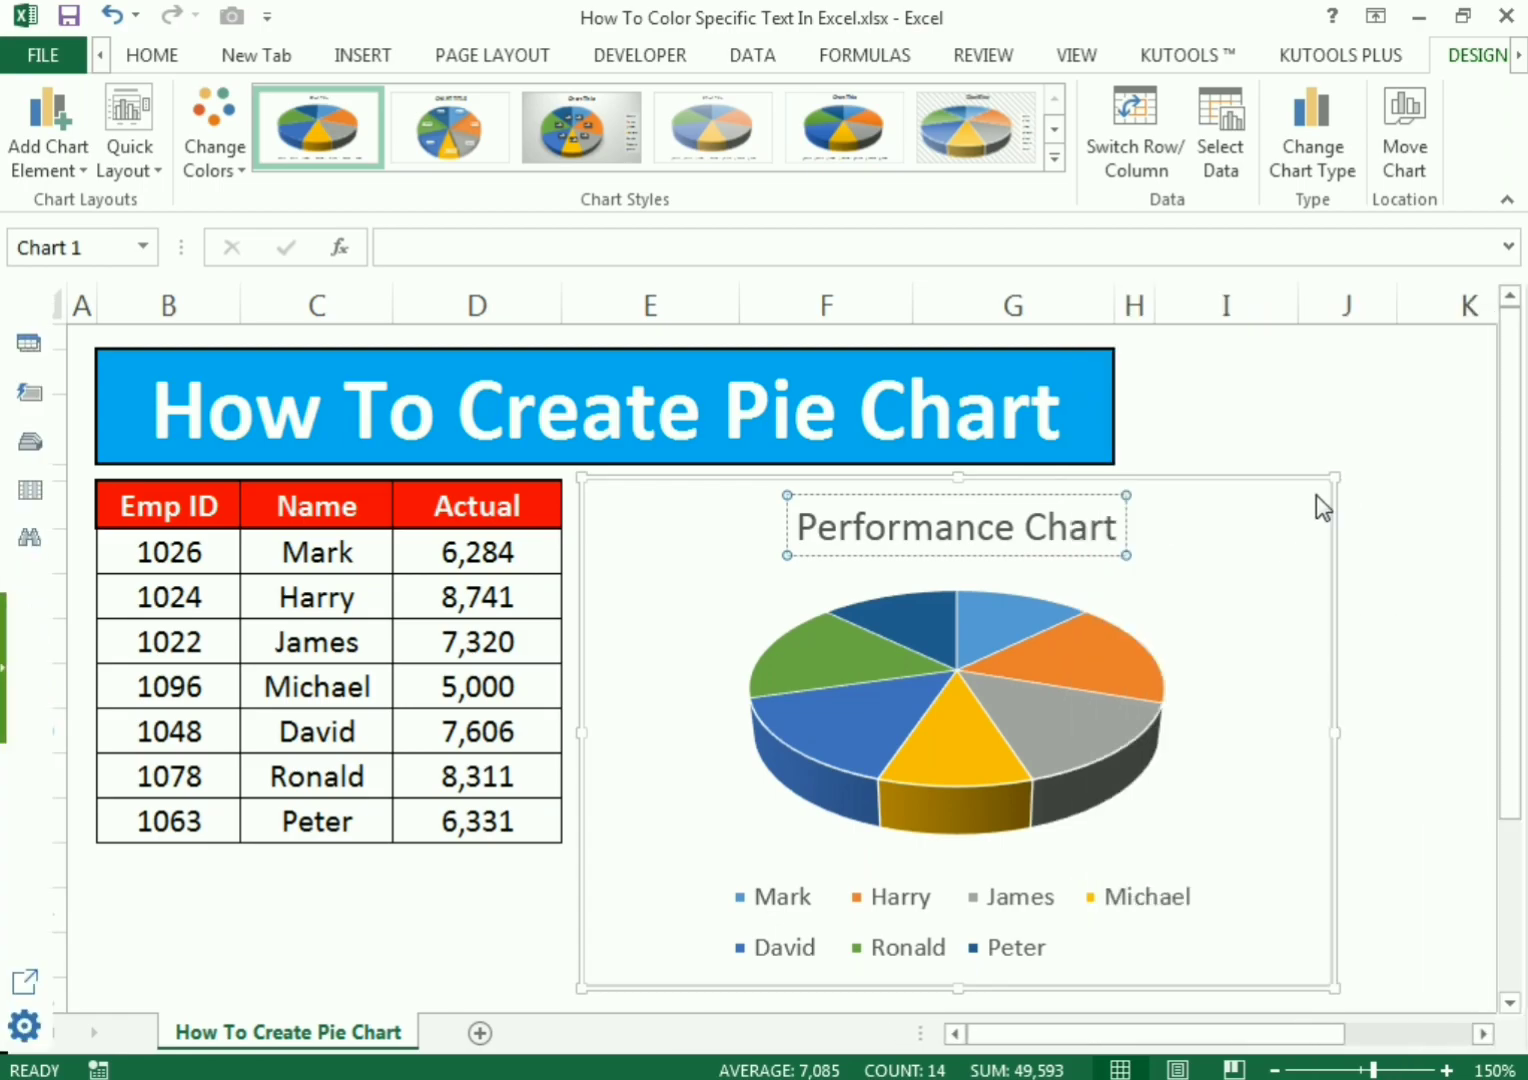
Apply the chart style with a bold uppercase title, bevelled slices and coloured name labels around the pie
{"action": "left_click", "coordinate": [1178, 590]}
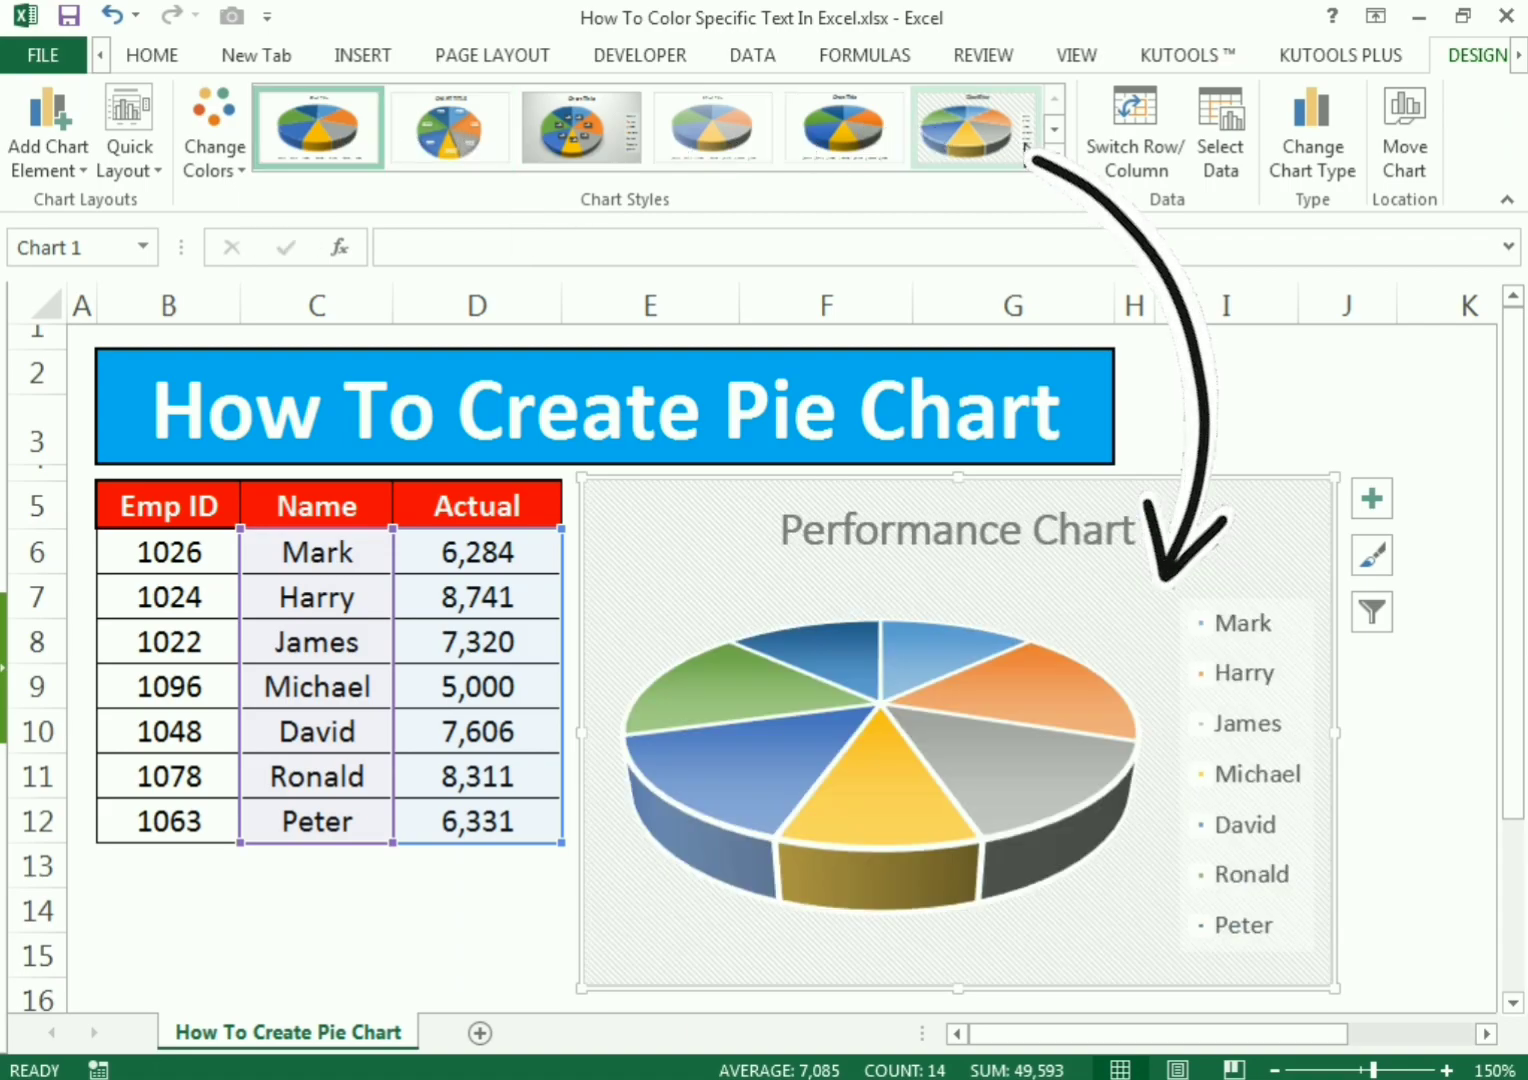
{"action": "left_click", "coordinate": [1054, 156]}
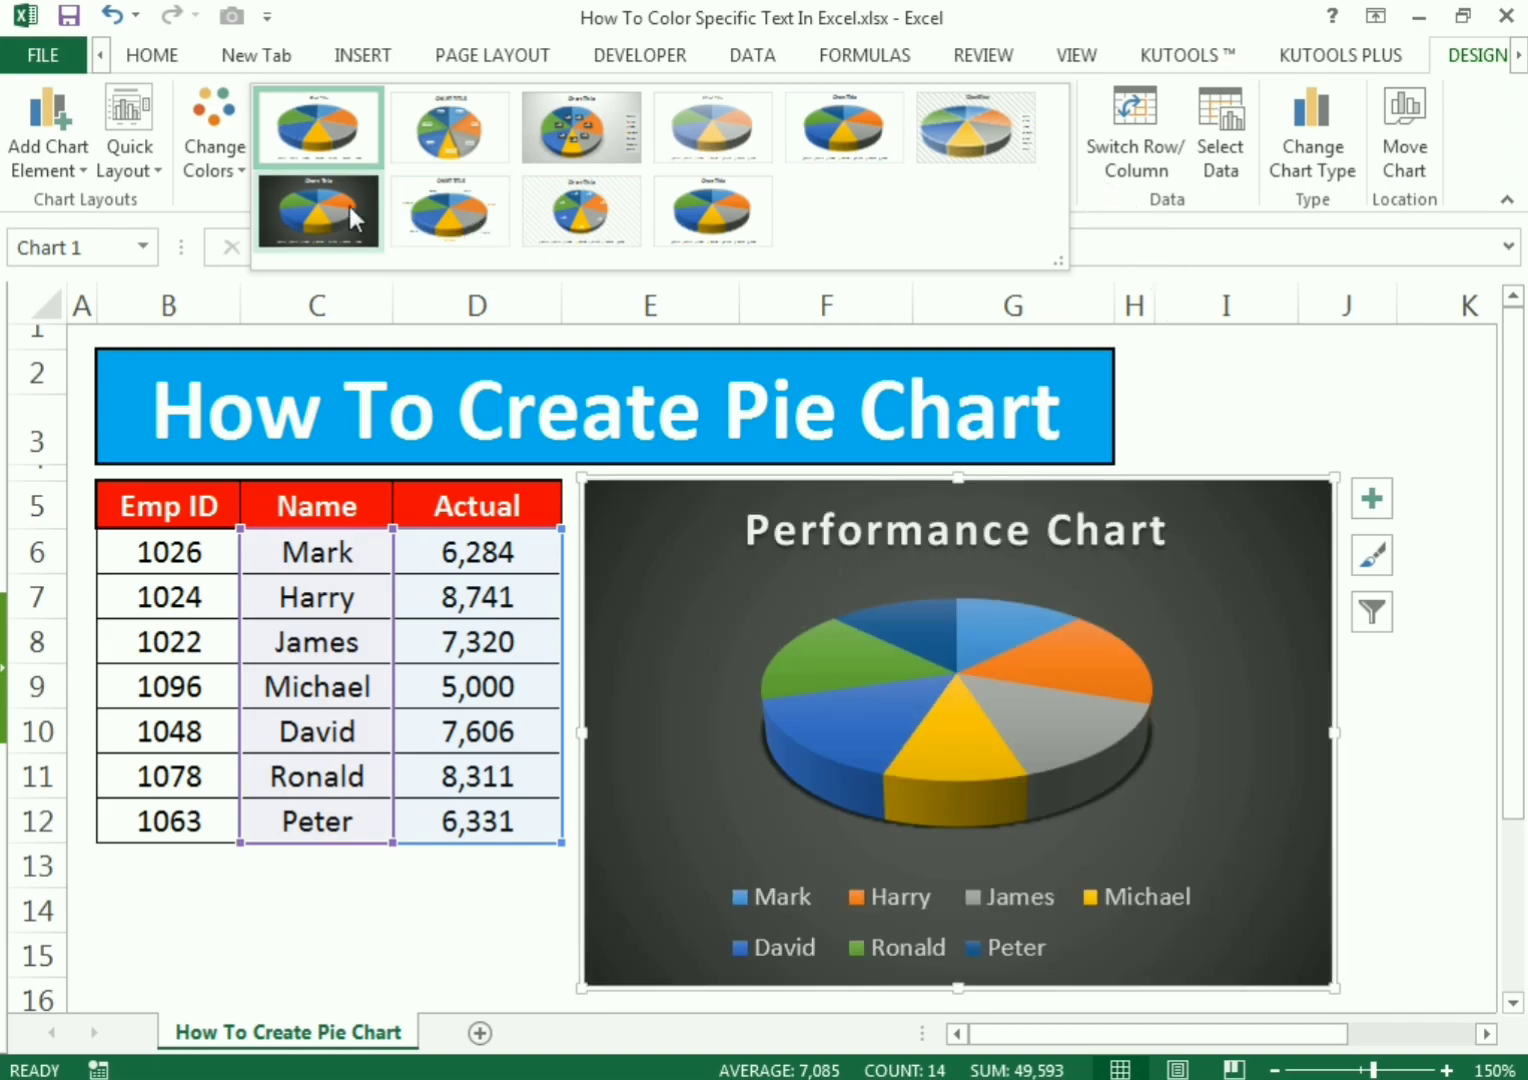
{"action": "left_click", "coordinate": [440, 225]}
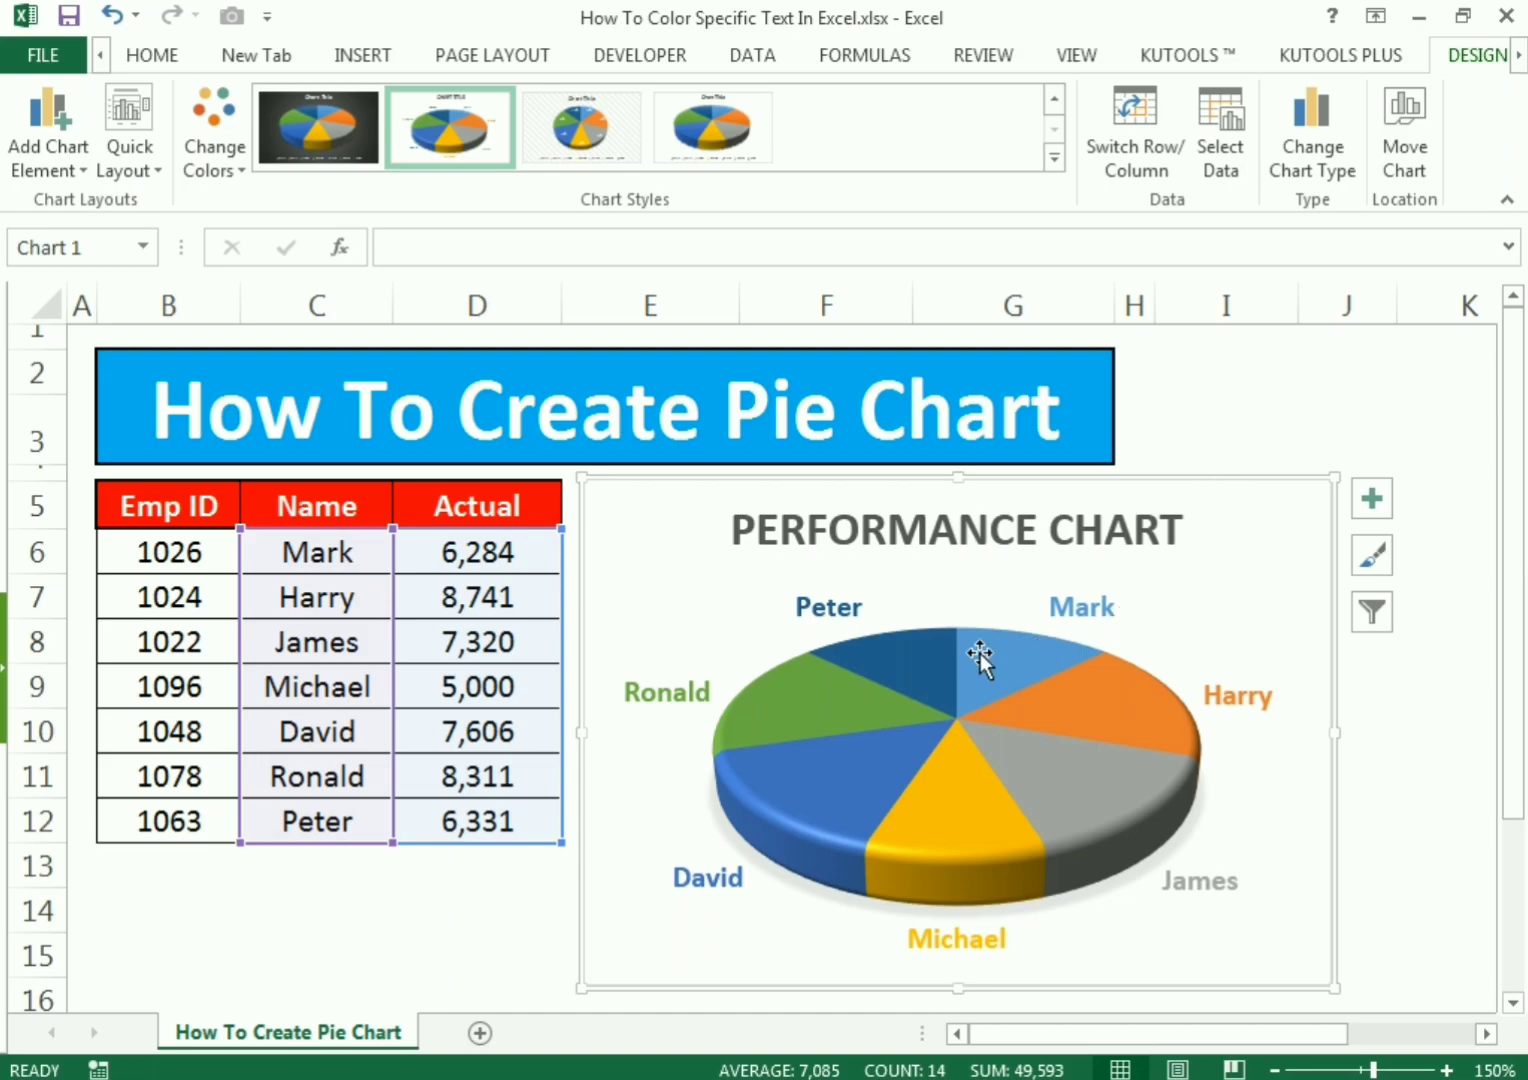
Set the Actual value in cell D6 to 5,000
{"action": "left_click", "coordinate": [432, 552]}
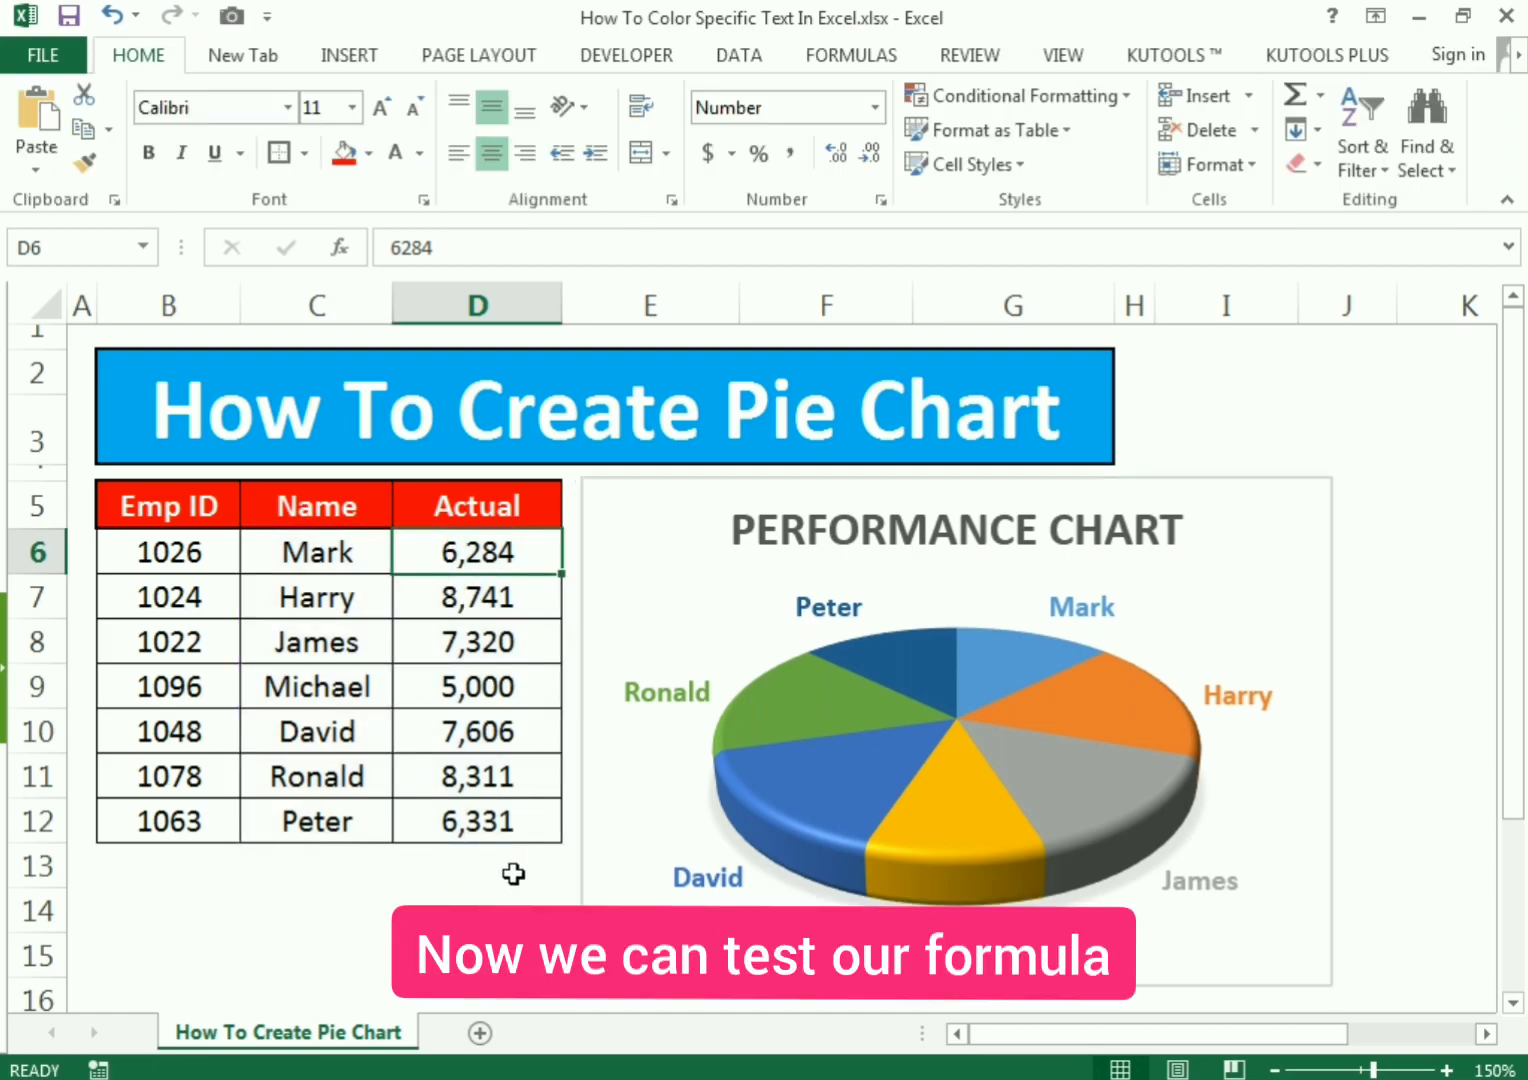
{"action": "type", "text": "5"}
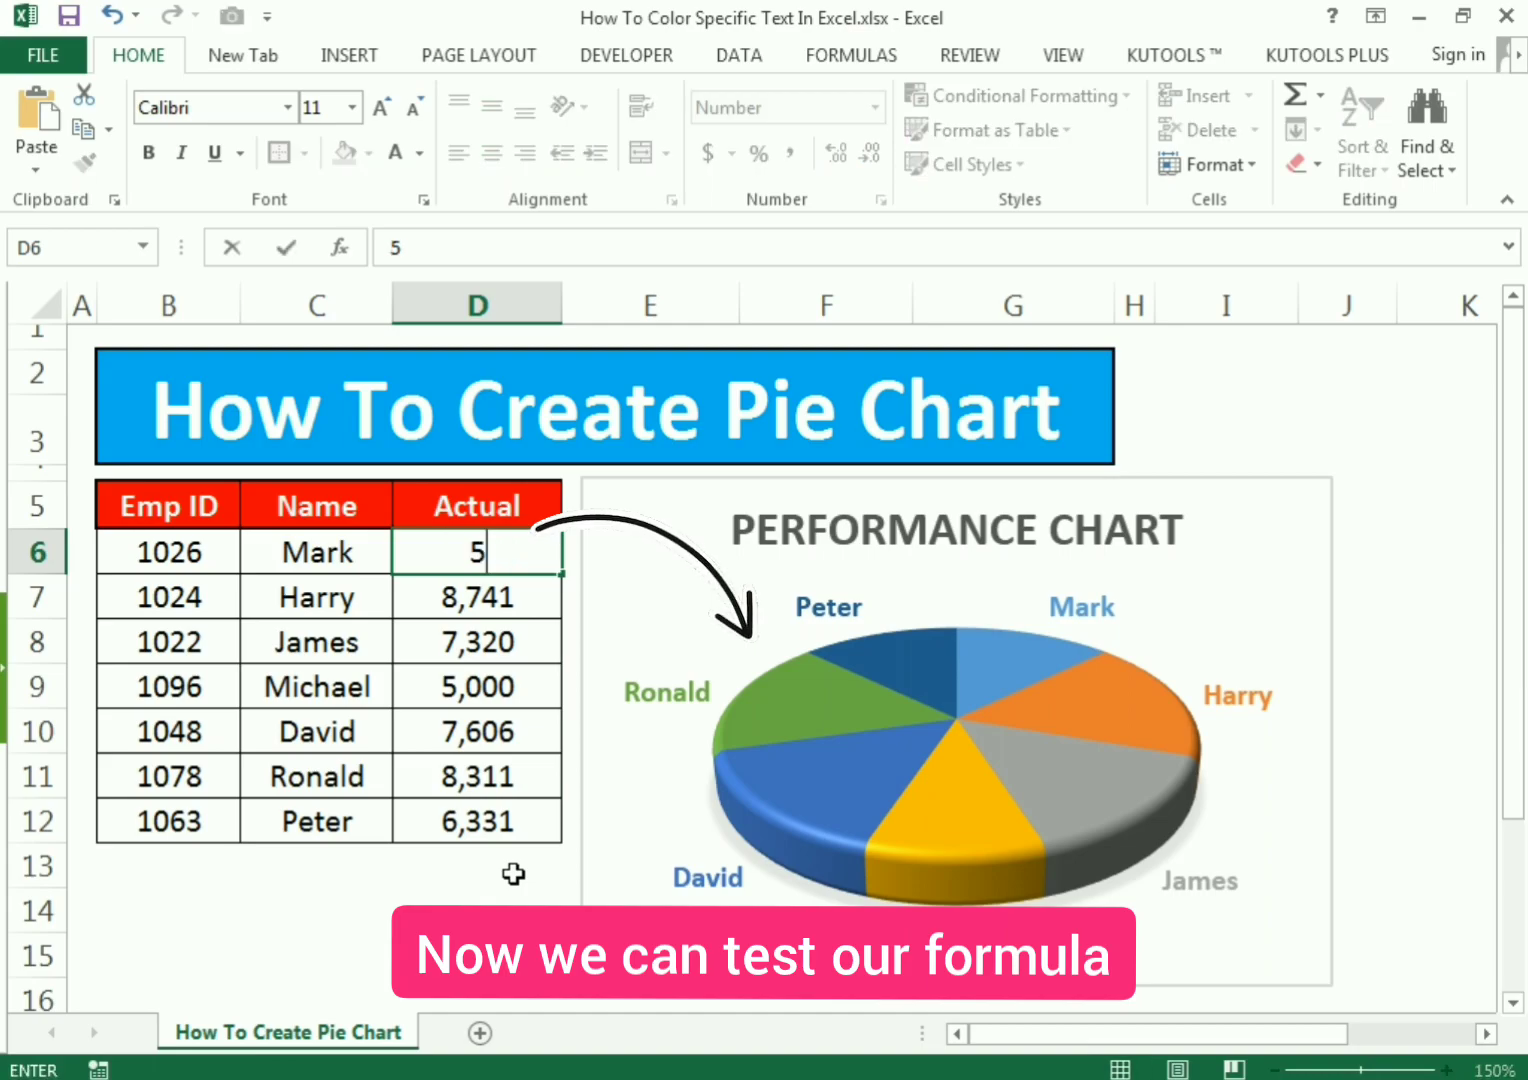
{"action": "type", "text": ",000"}
{"action": "key", "text": "Return"}
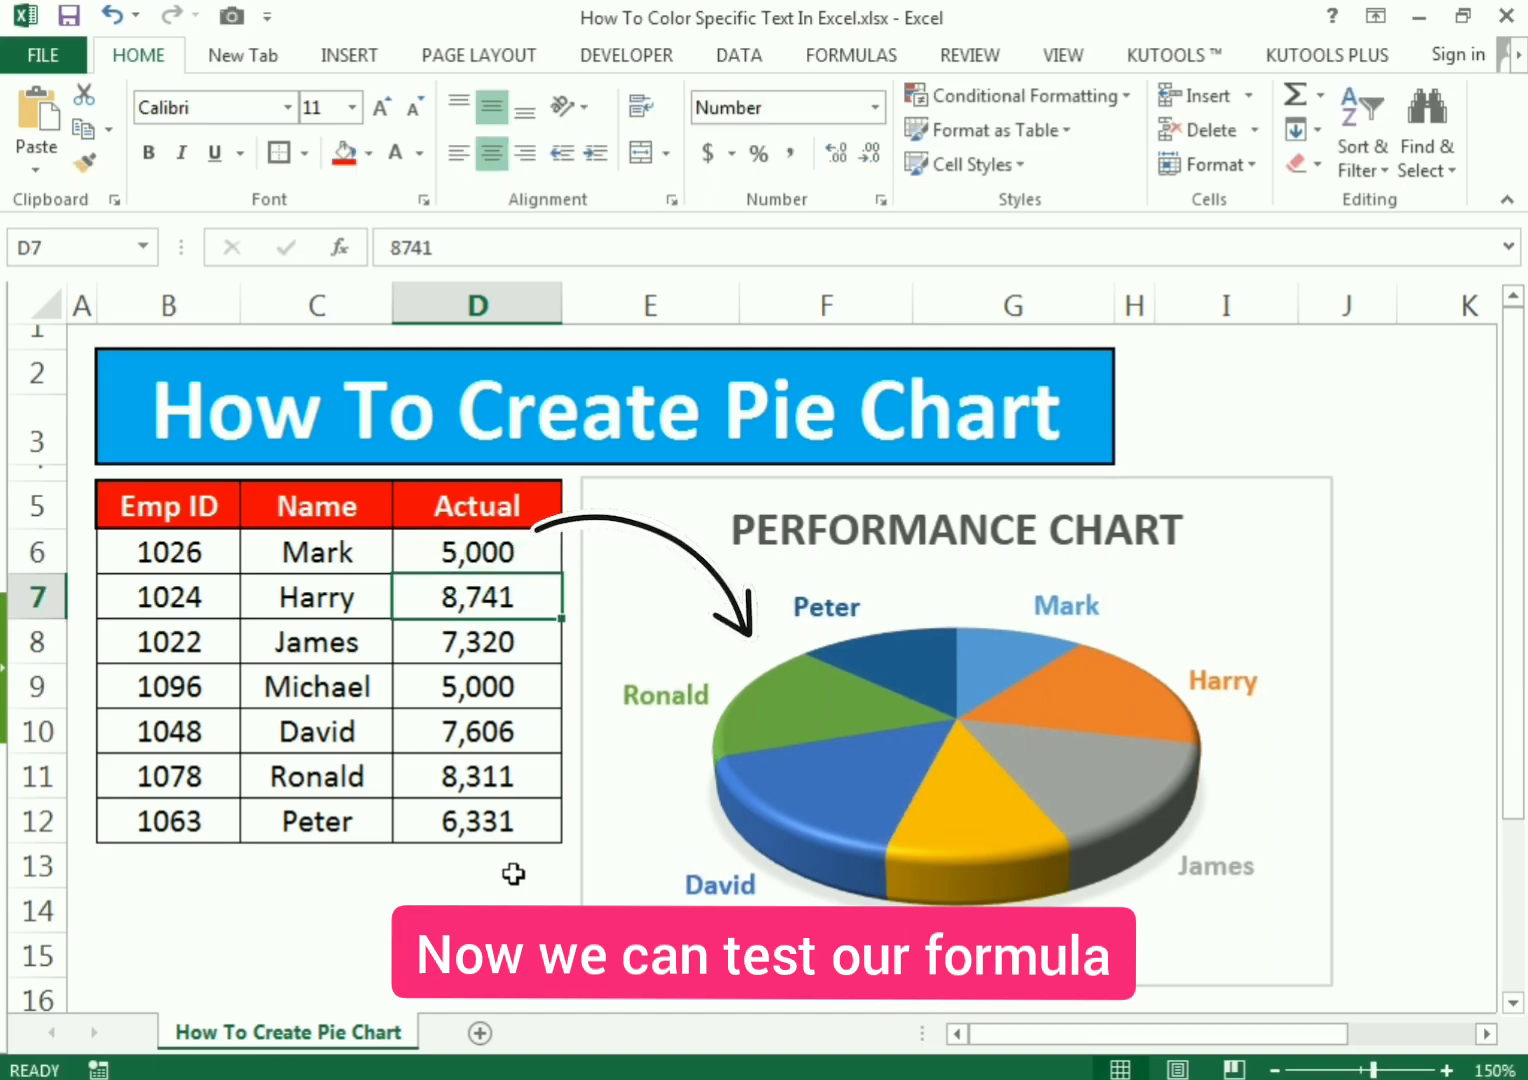
Show the pie chart's data labels as data callouts
{"action": "left_click", "coordinate": [651, 591]}
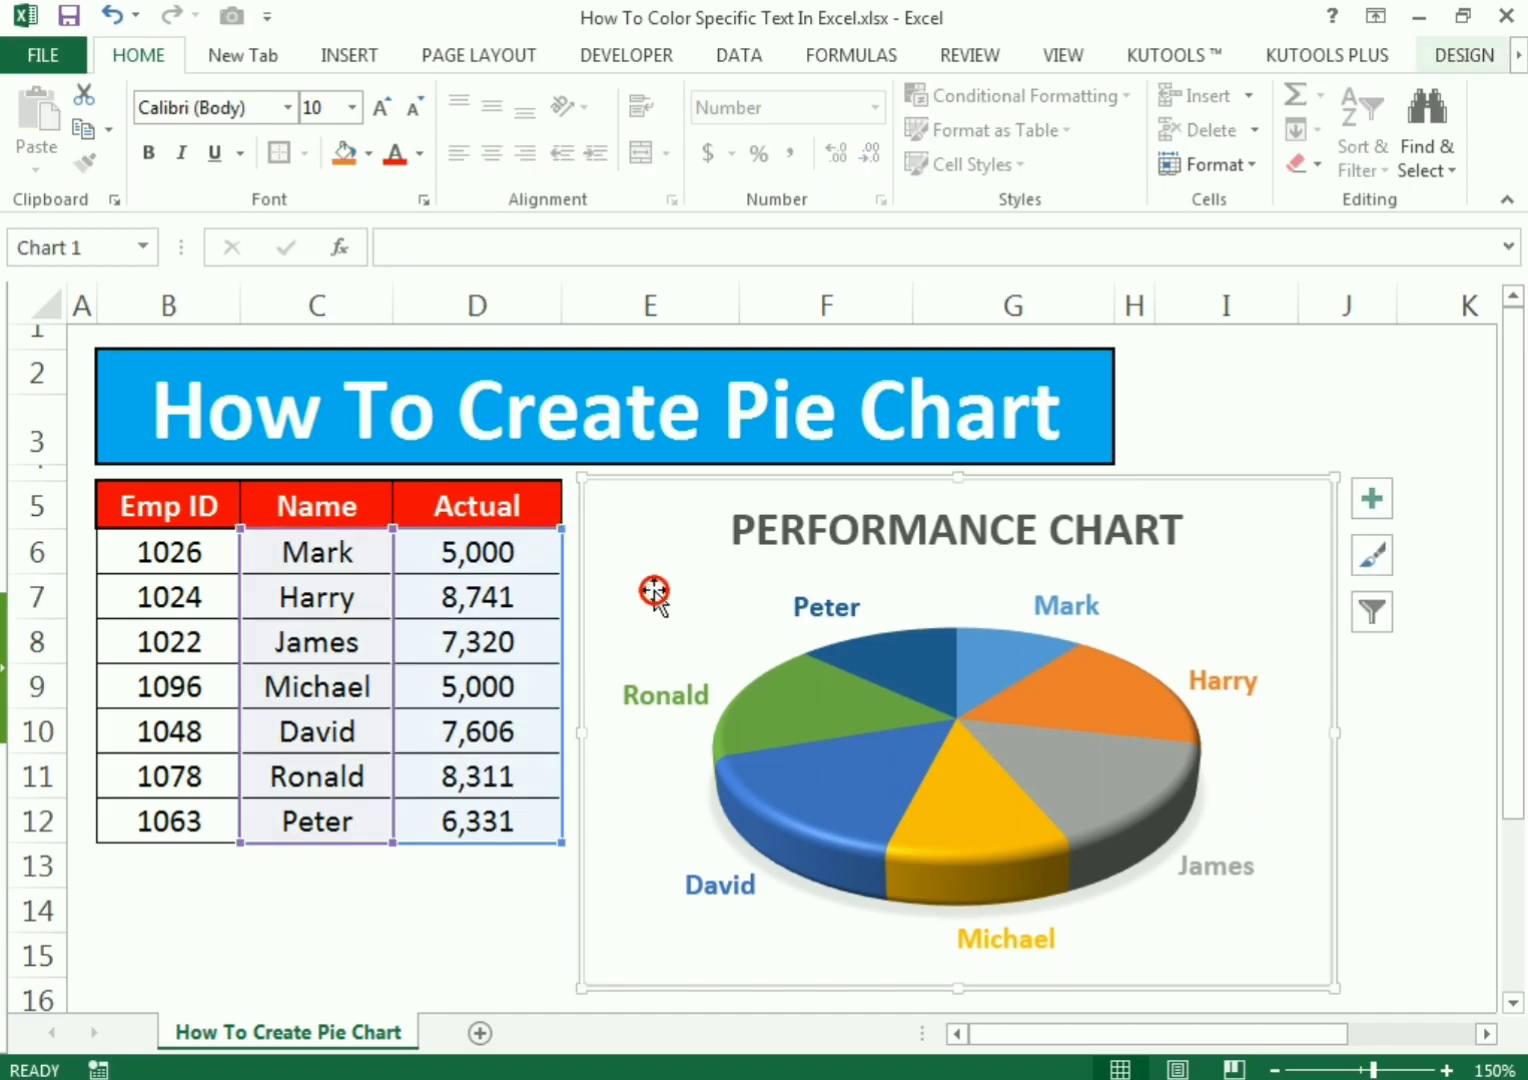
{"action": "left_click", "coordinate": [1371, 498]}
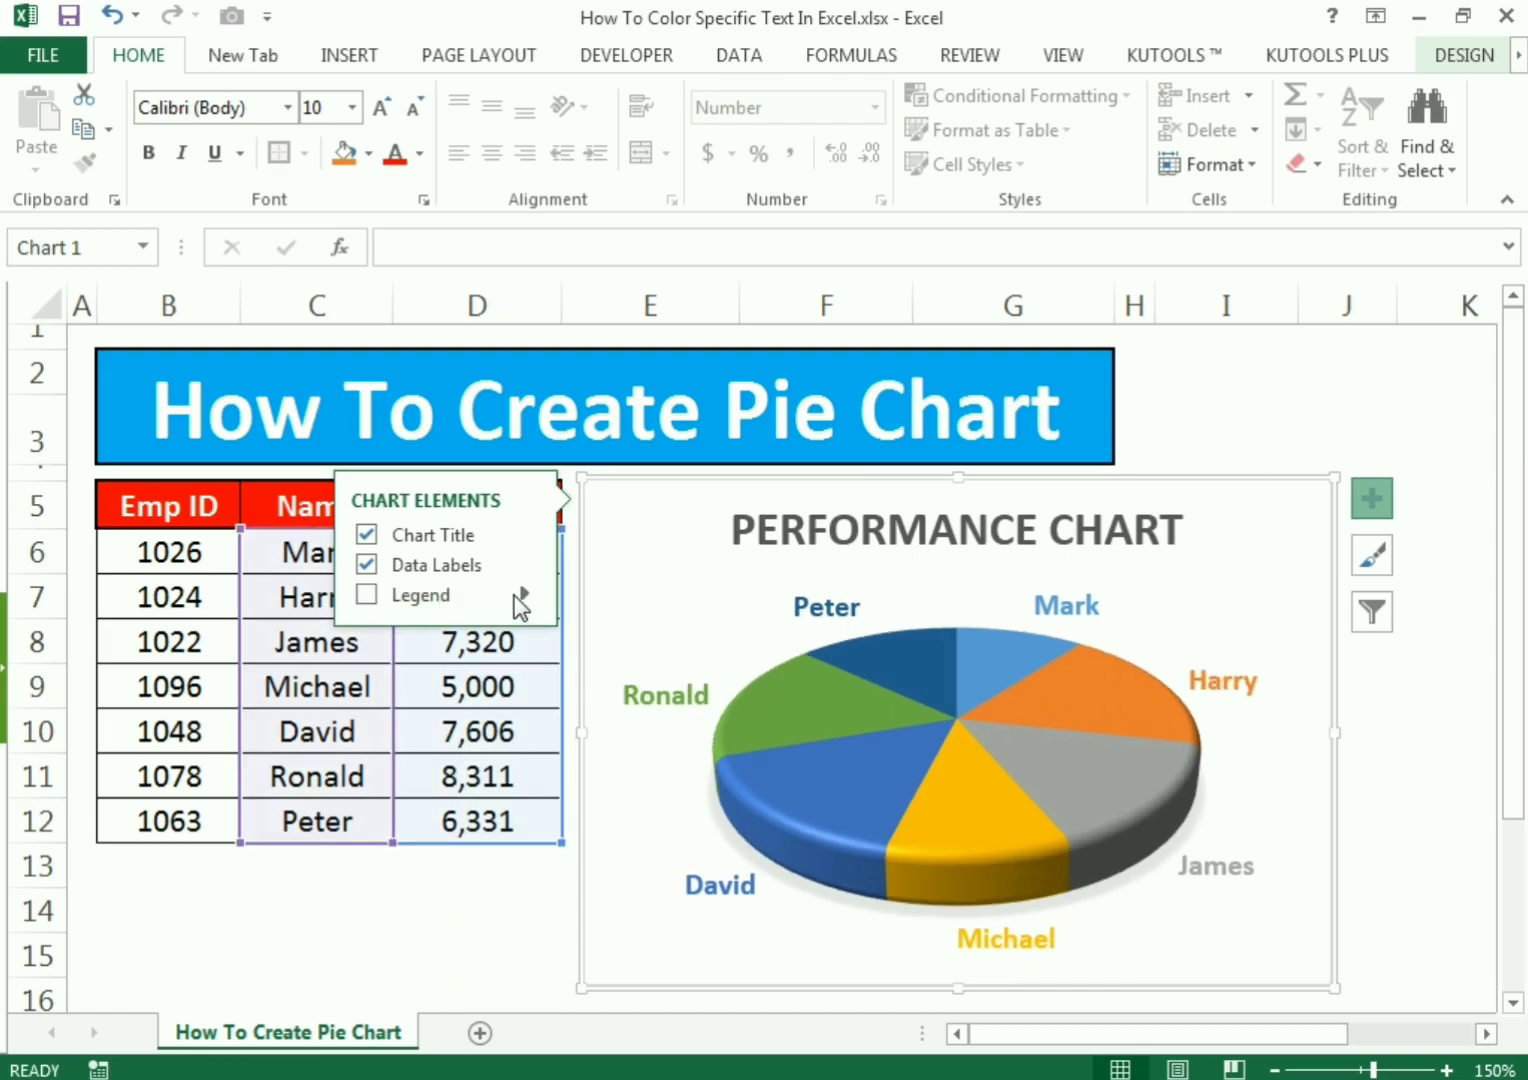
{"action": "left_click", "coordinate": [524, 593]}
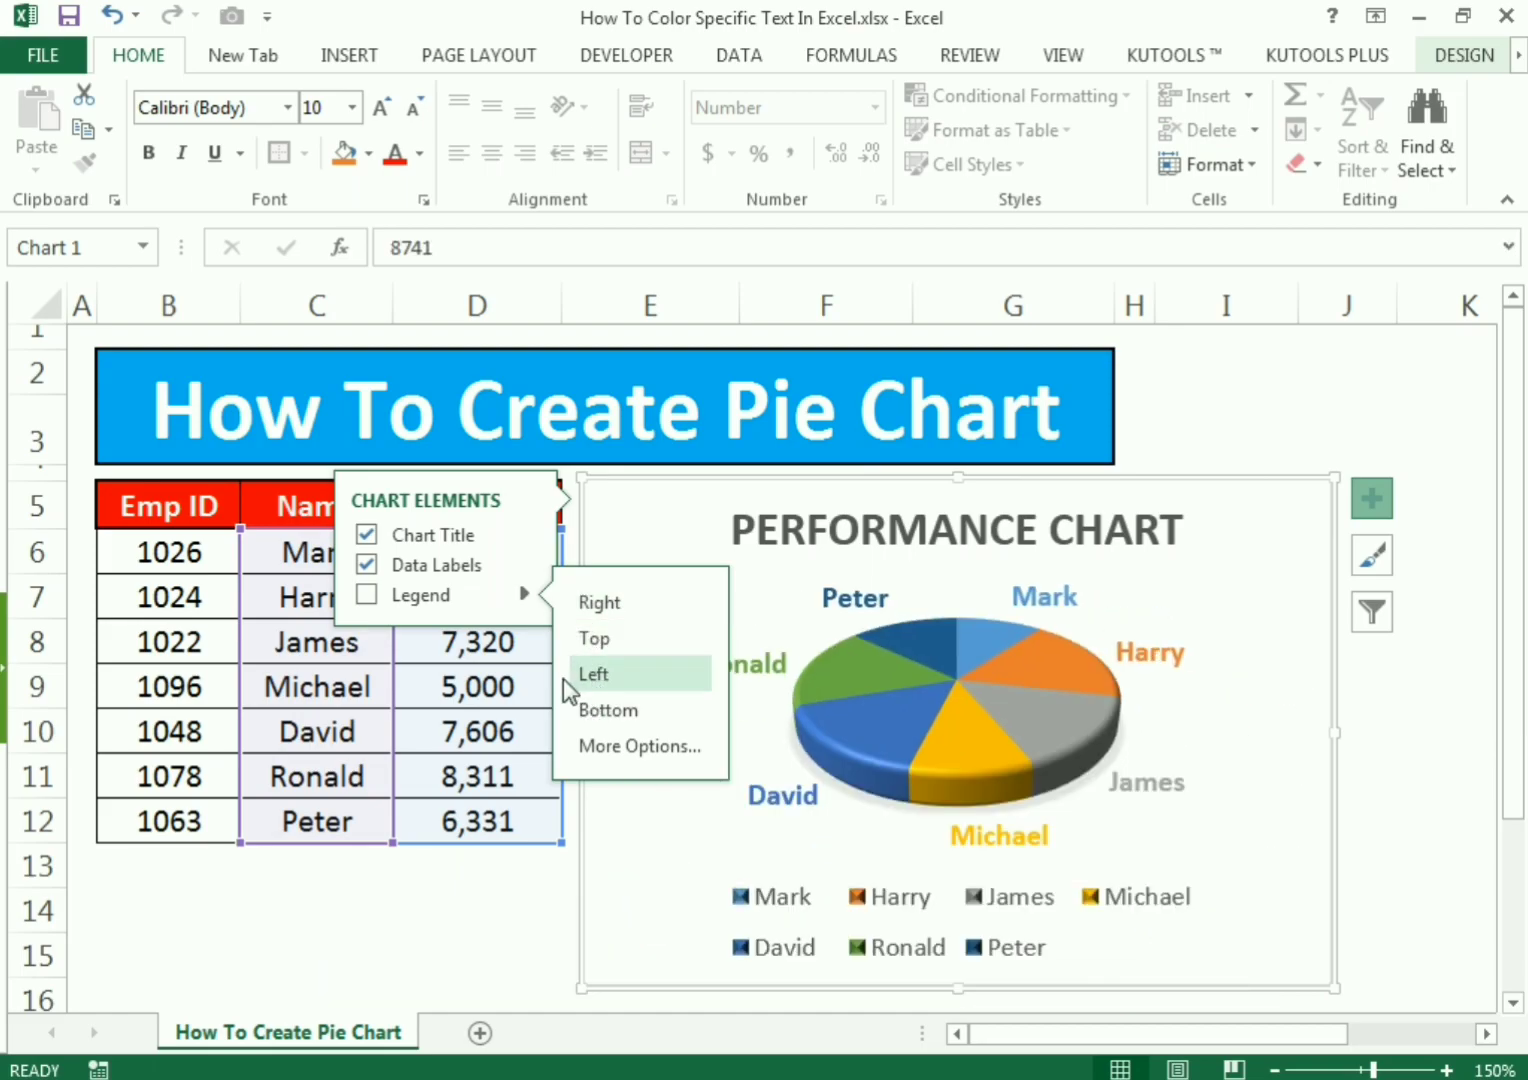
{"action": "left_click", "coordinate": [523, 566]}
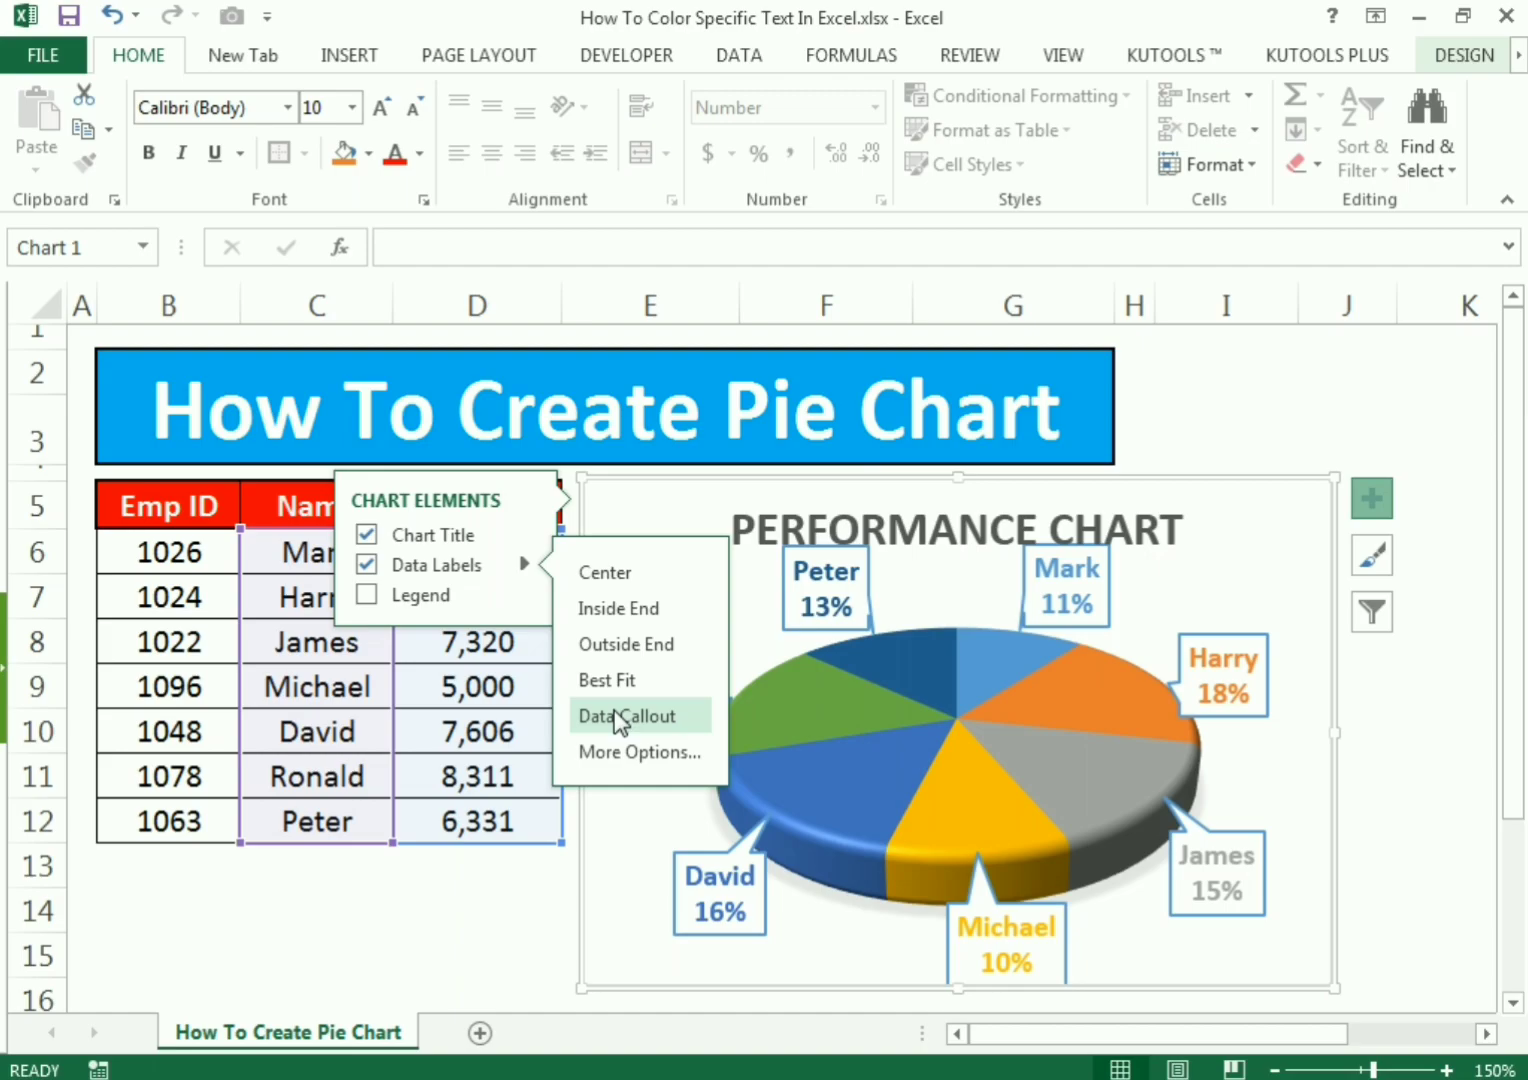
{"action": "left_click", "coordinate": [622, 716]}
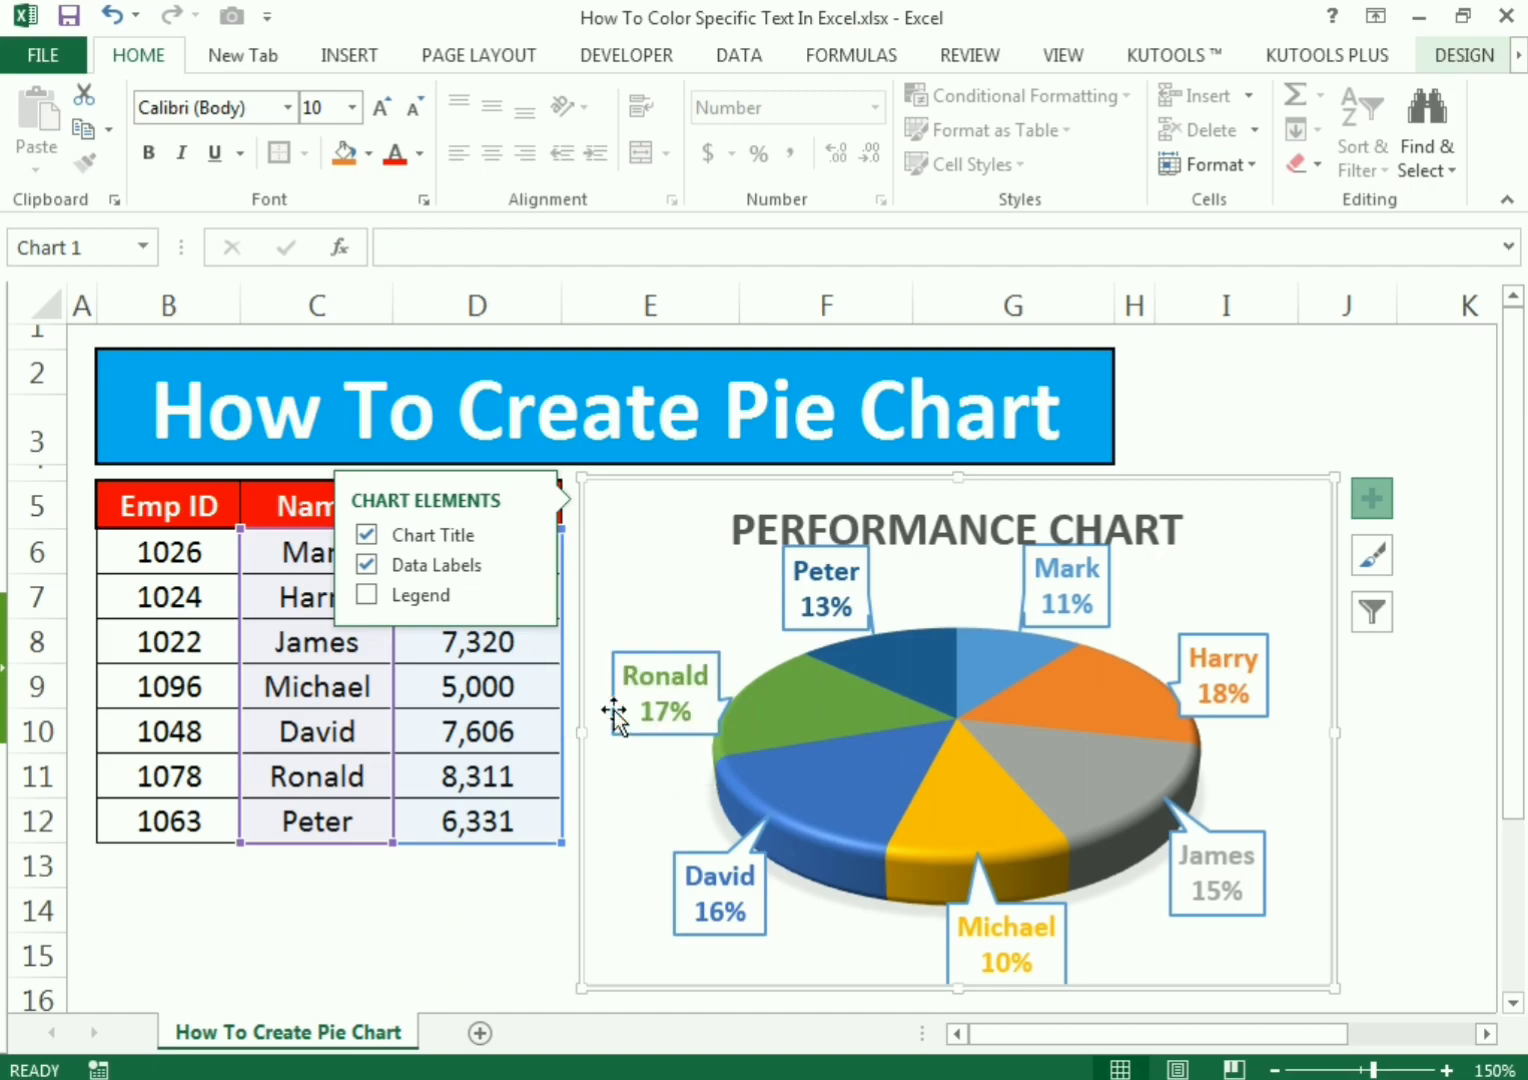
Set the position of the chart's callout labels to Best Fit and deselect the chart
{"action": "left_click", "coordinate": [523, 538]}
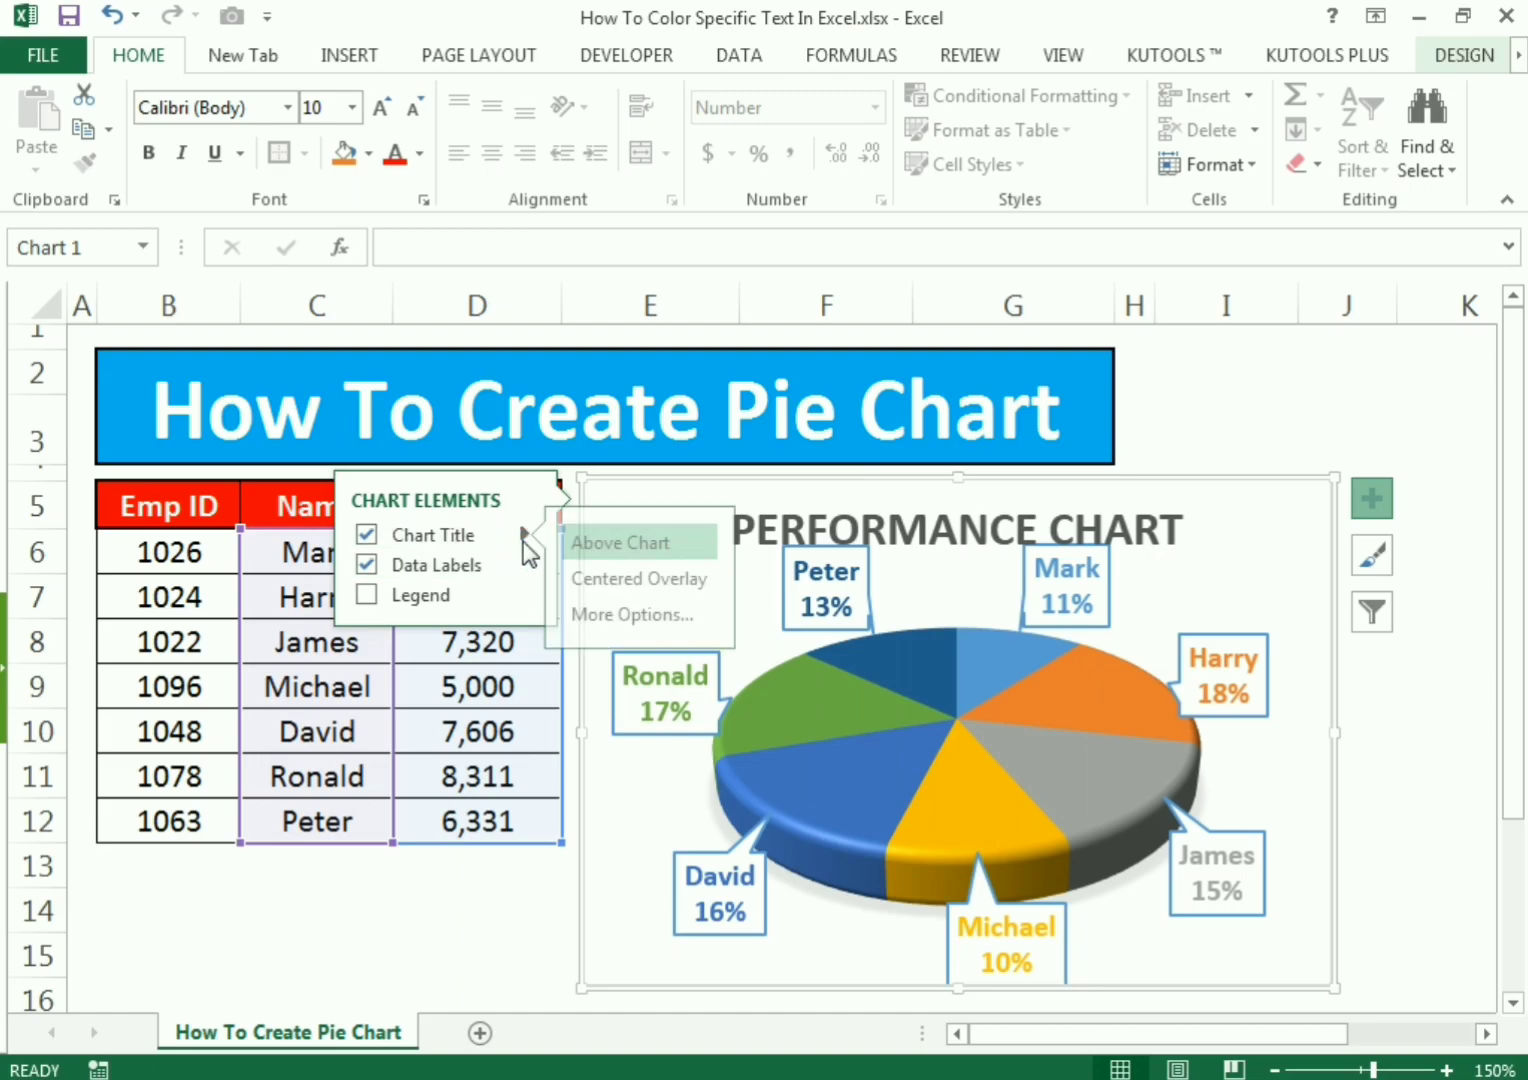
{"action": "left_click", "coordinate": [588, 584]}
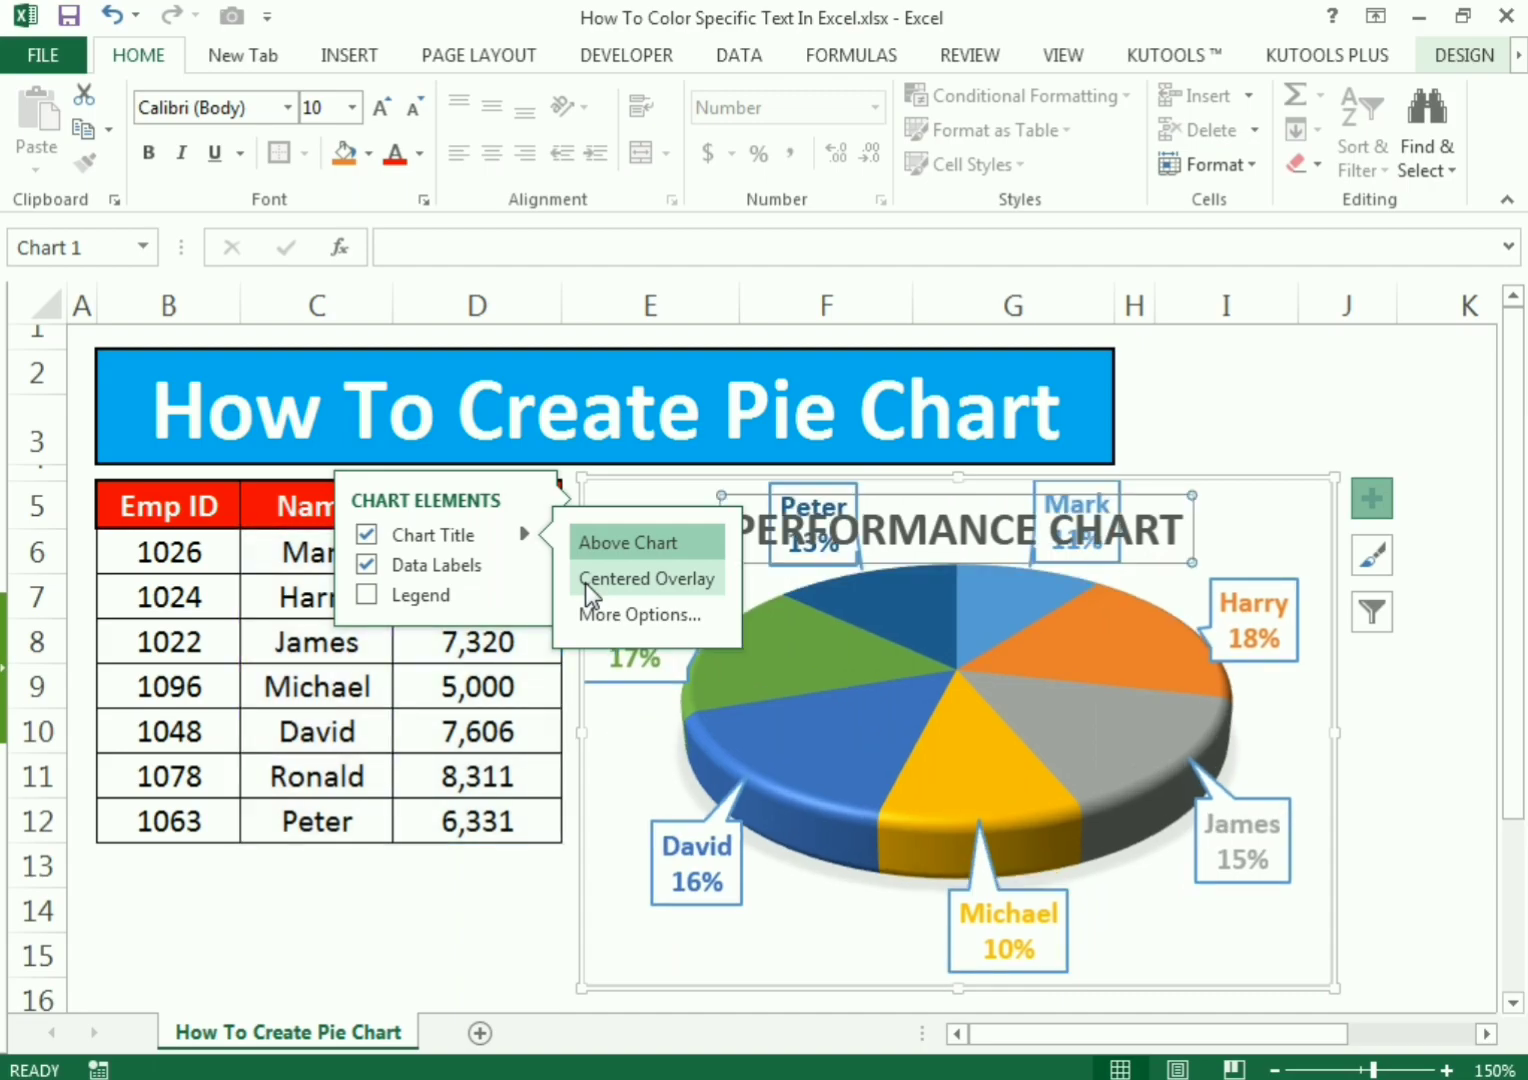
{"action": "left_click", "coordinate": [523, 565]}
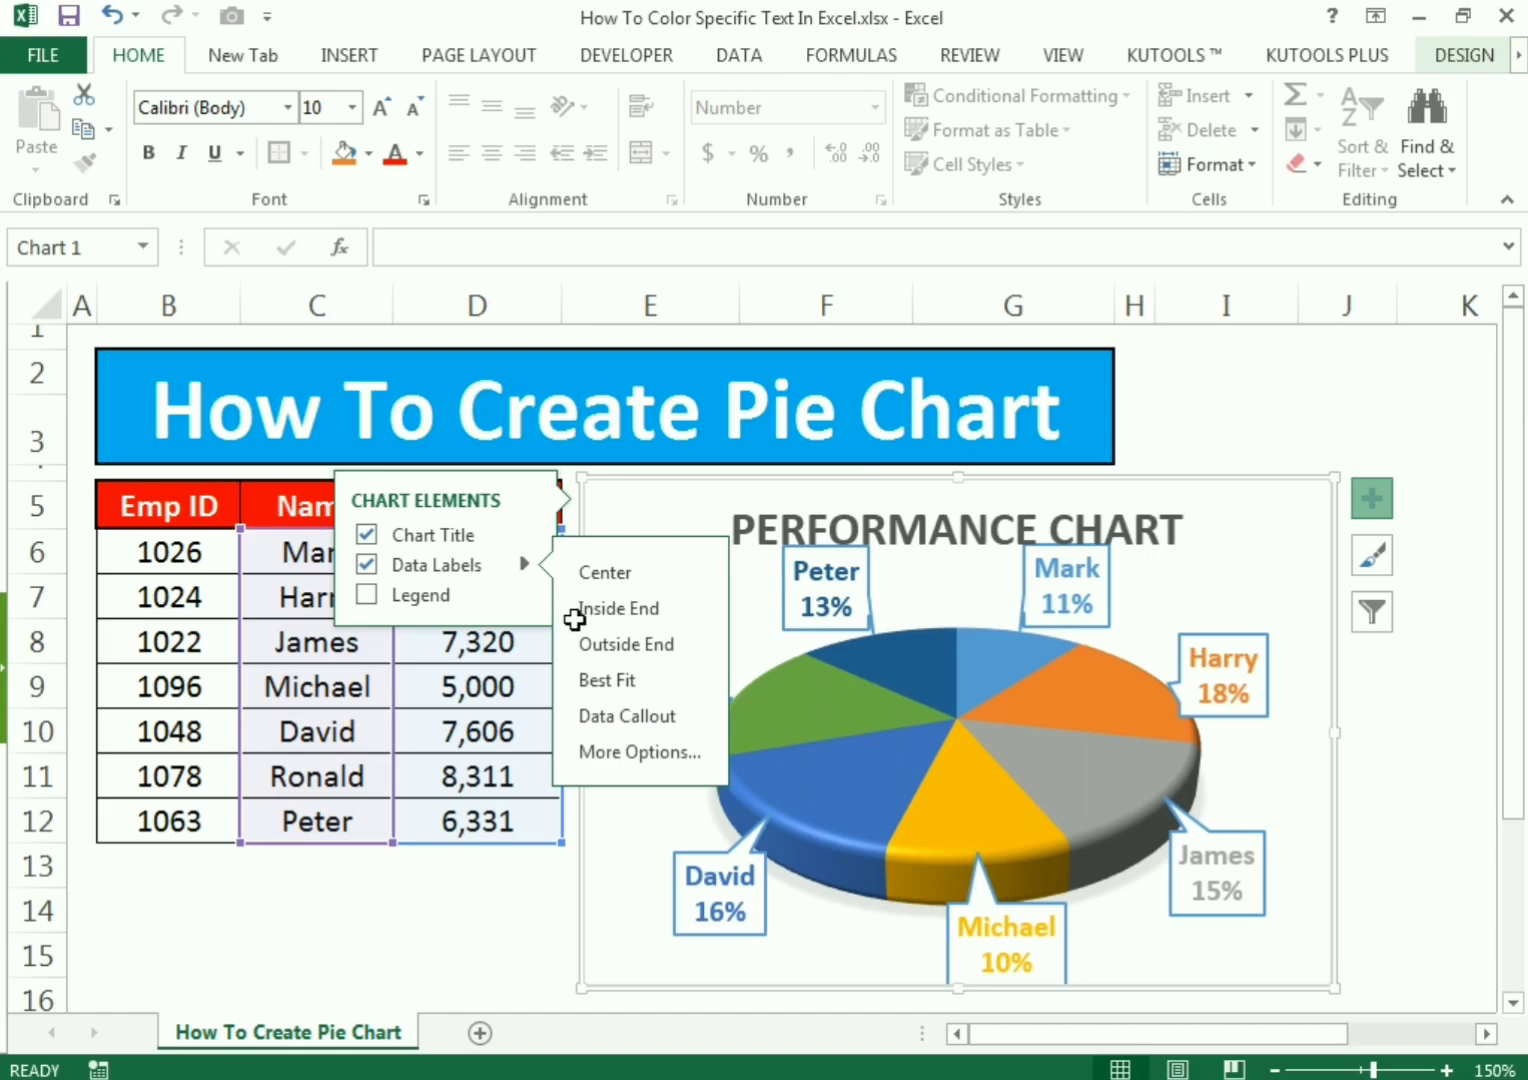
{"action": "left_click", "coordinate": [590, 675]}
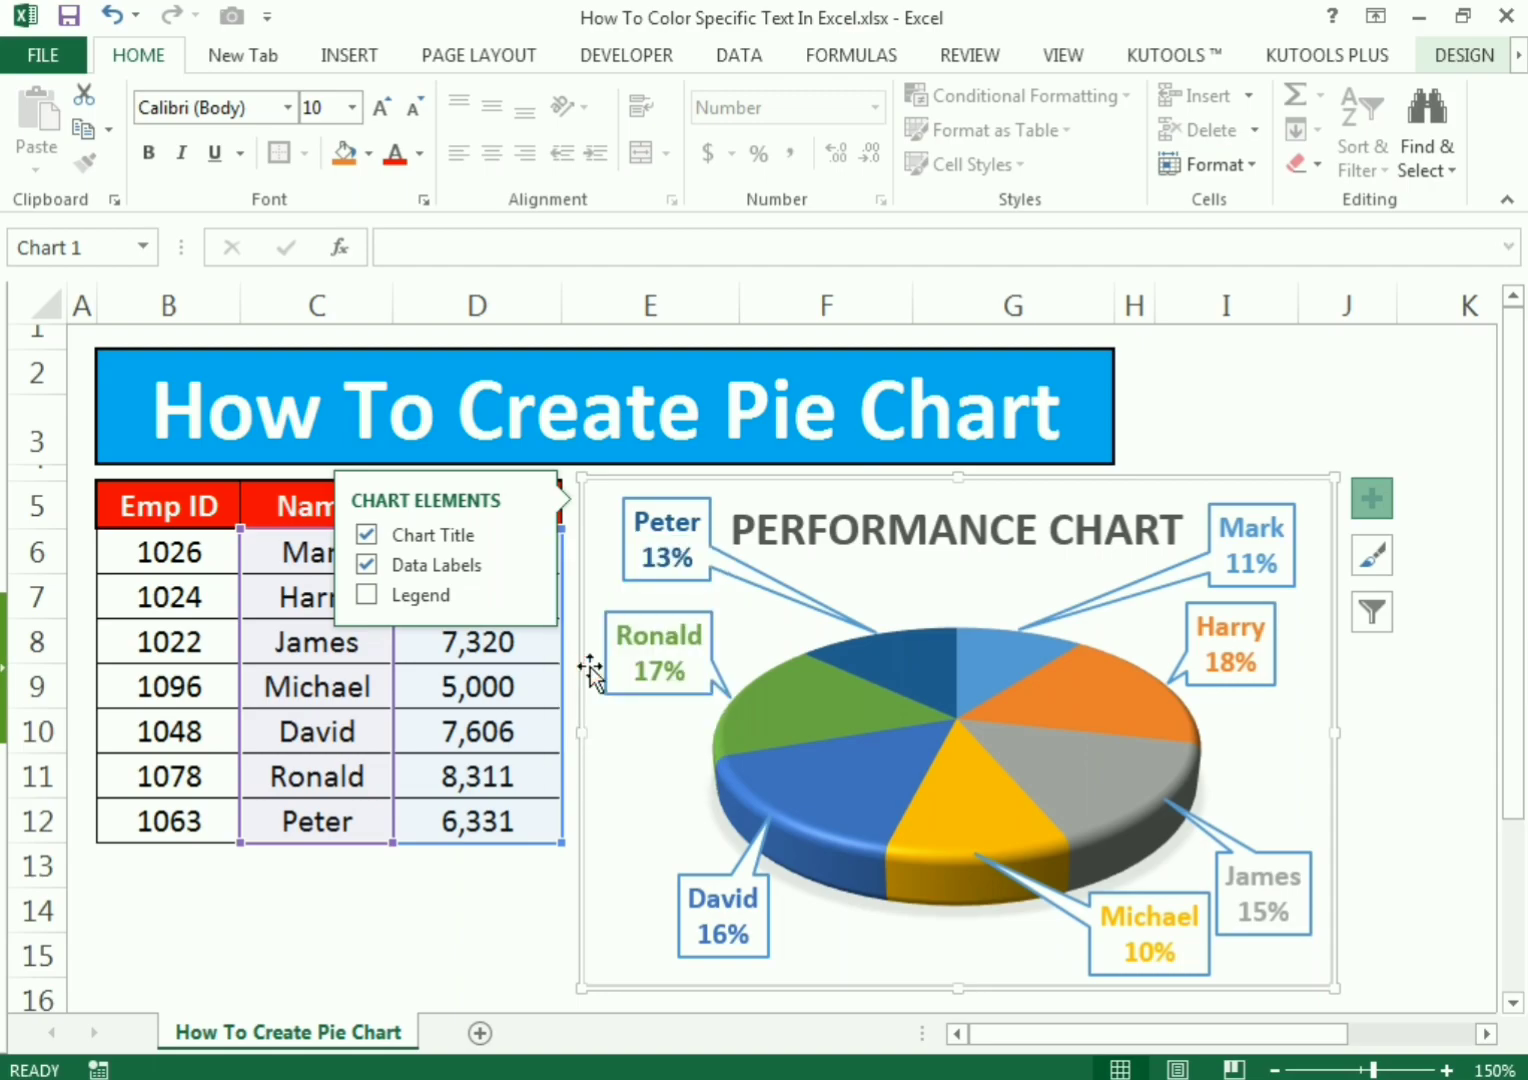
{"action": "left_click", "coordinate": [522, 897]}
{"action": "left_click", "coordinate": [522, 897]}
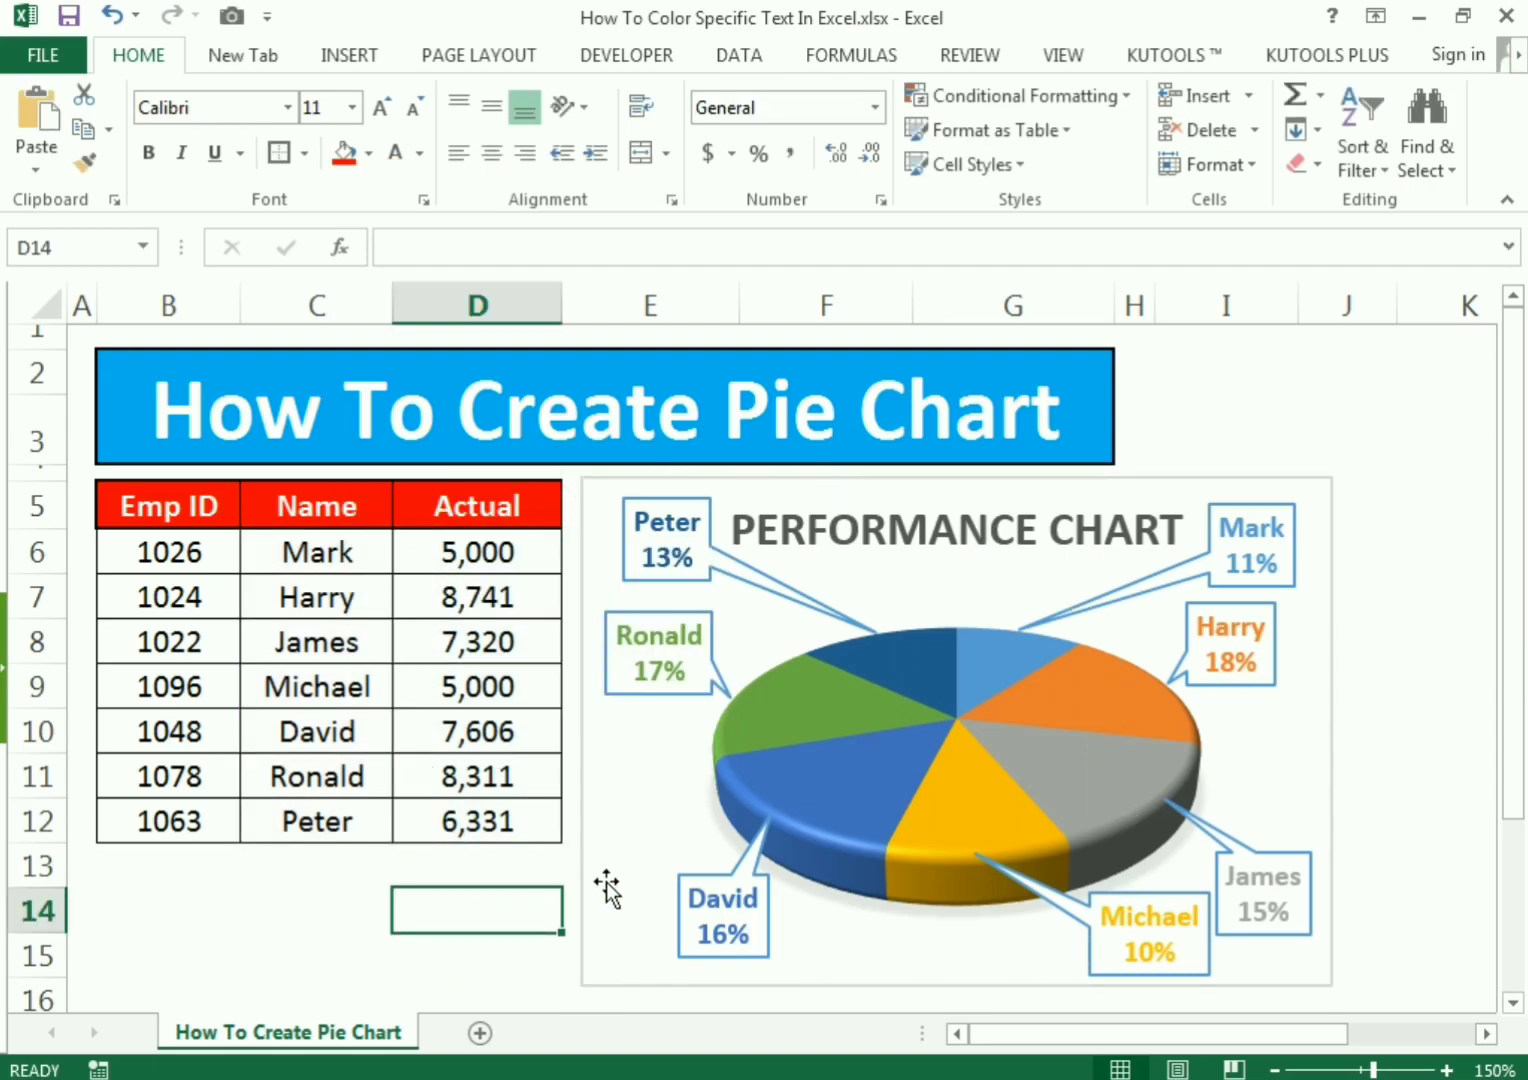
Set the Actual value in cell D8 to 10,000
{"action": "left_click", "coordinate": [414, 646]}
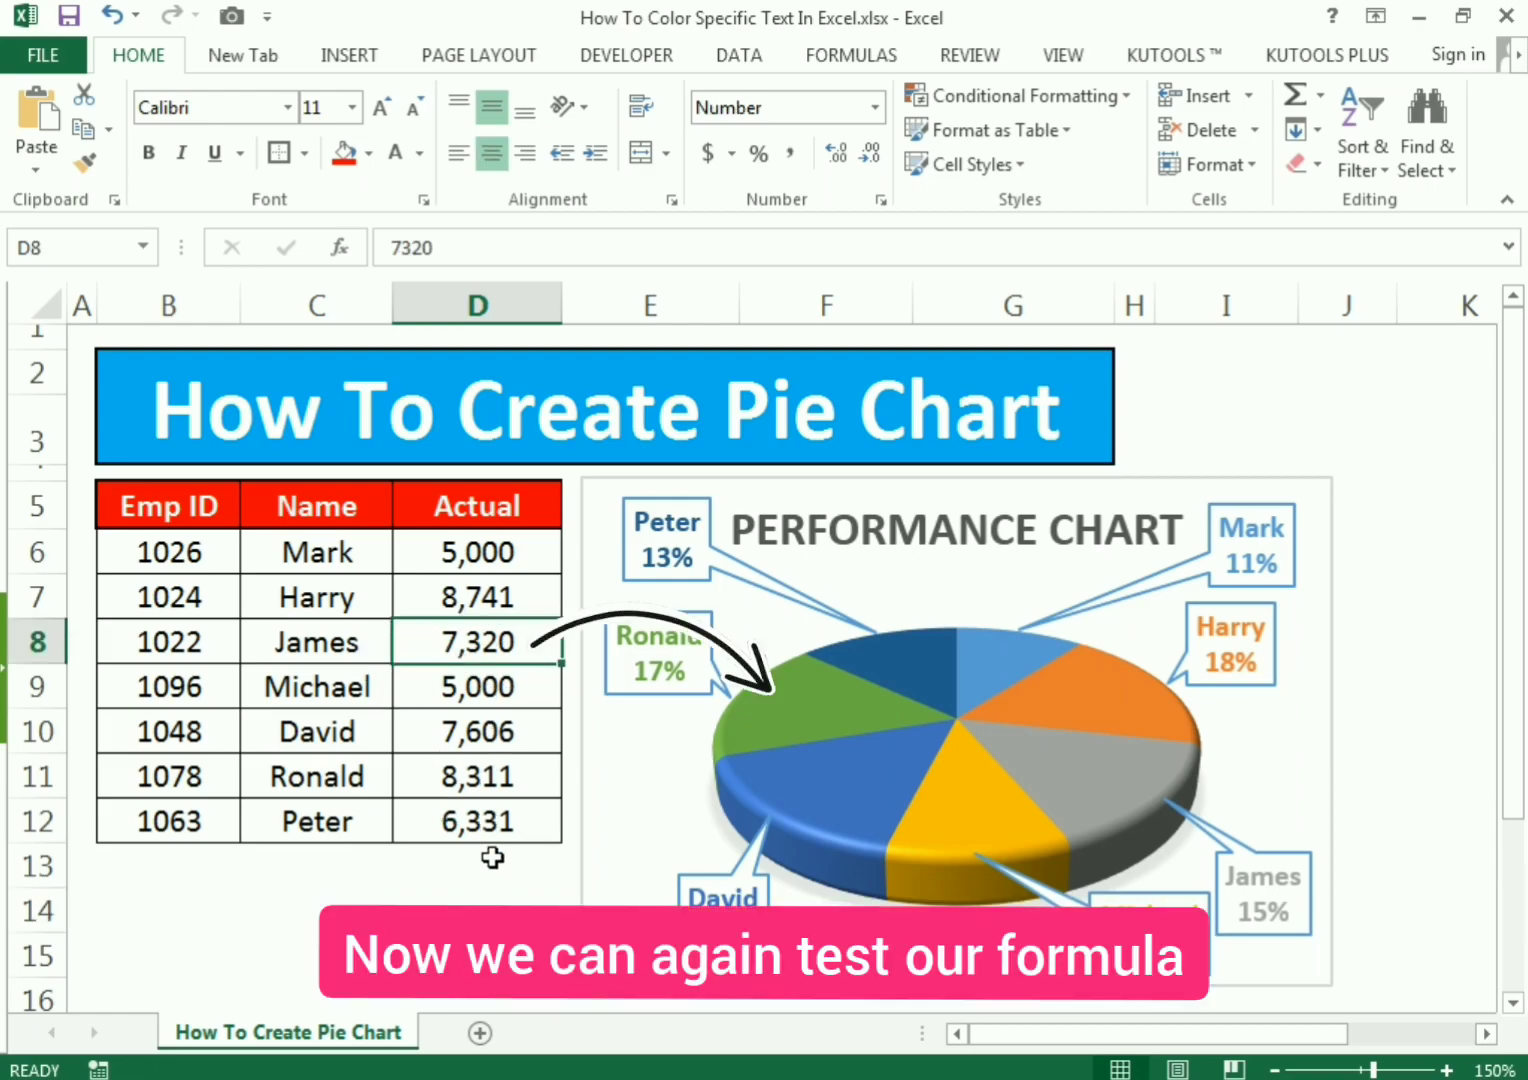
{"action": "type", "text": "10000"}
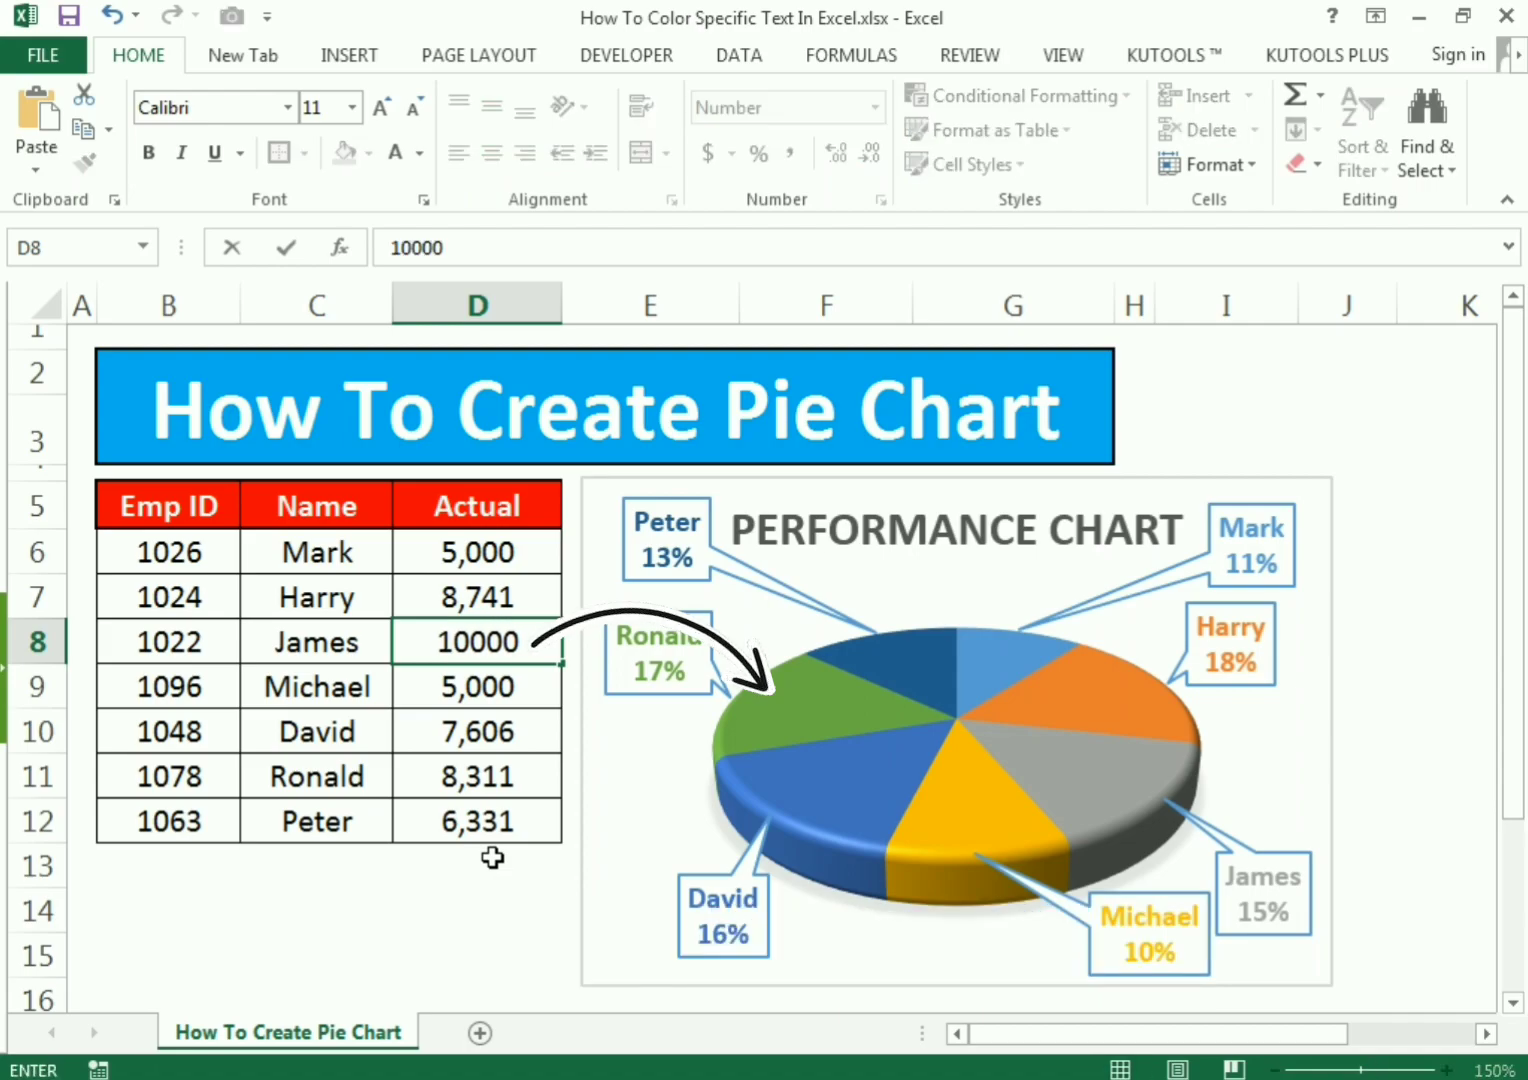
{"action": "key", "text": "Return"}
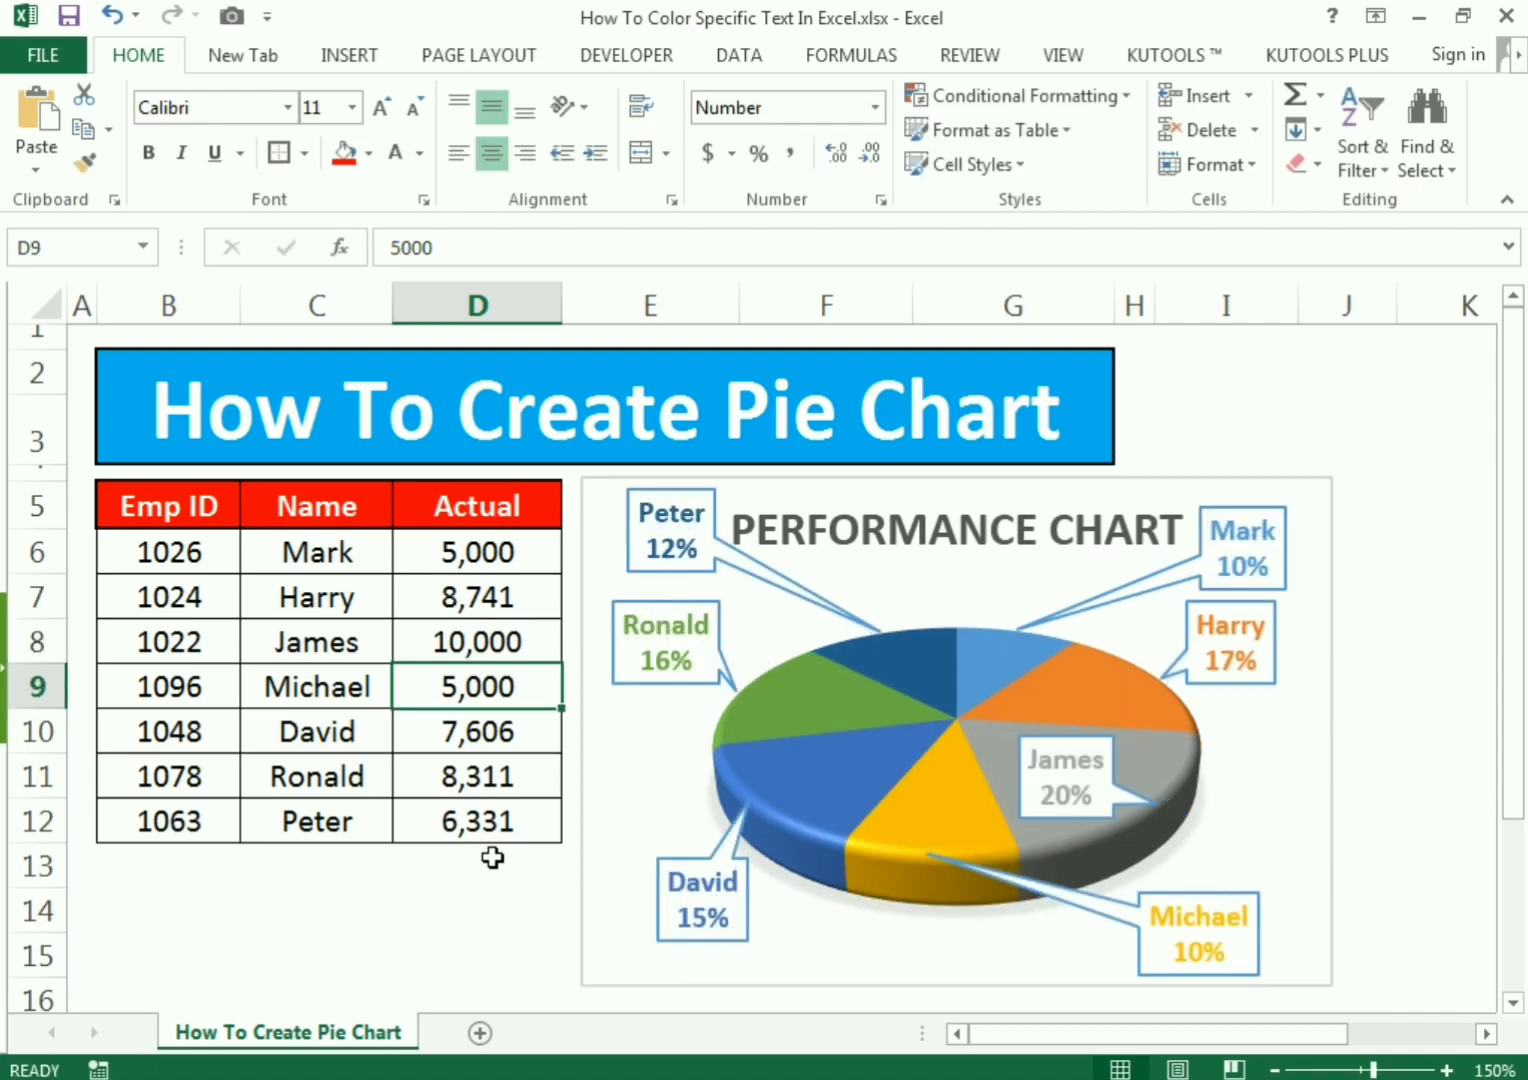
Set the Actual value in cell D9 to 7,000
{"action": "key", "text": "Up"}
{"action": "key", "text": "Down"}
{"action": "key", "text": "Down"}
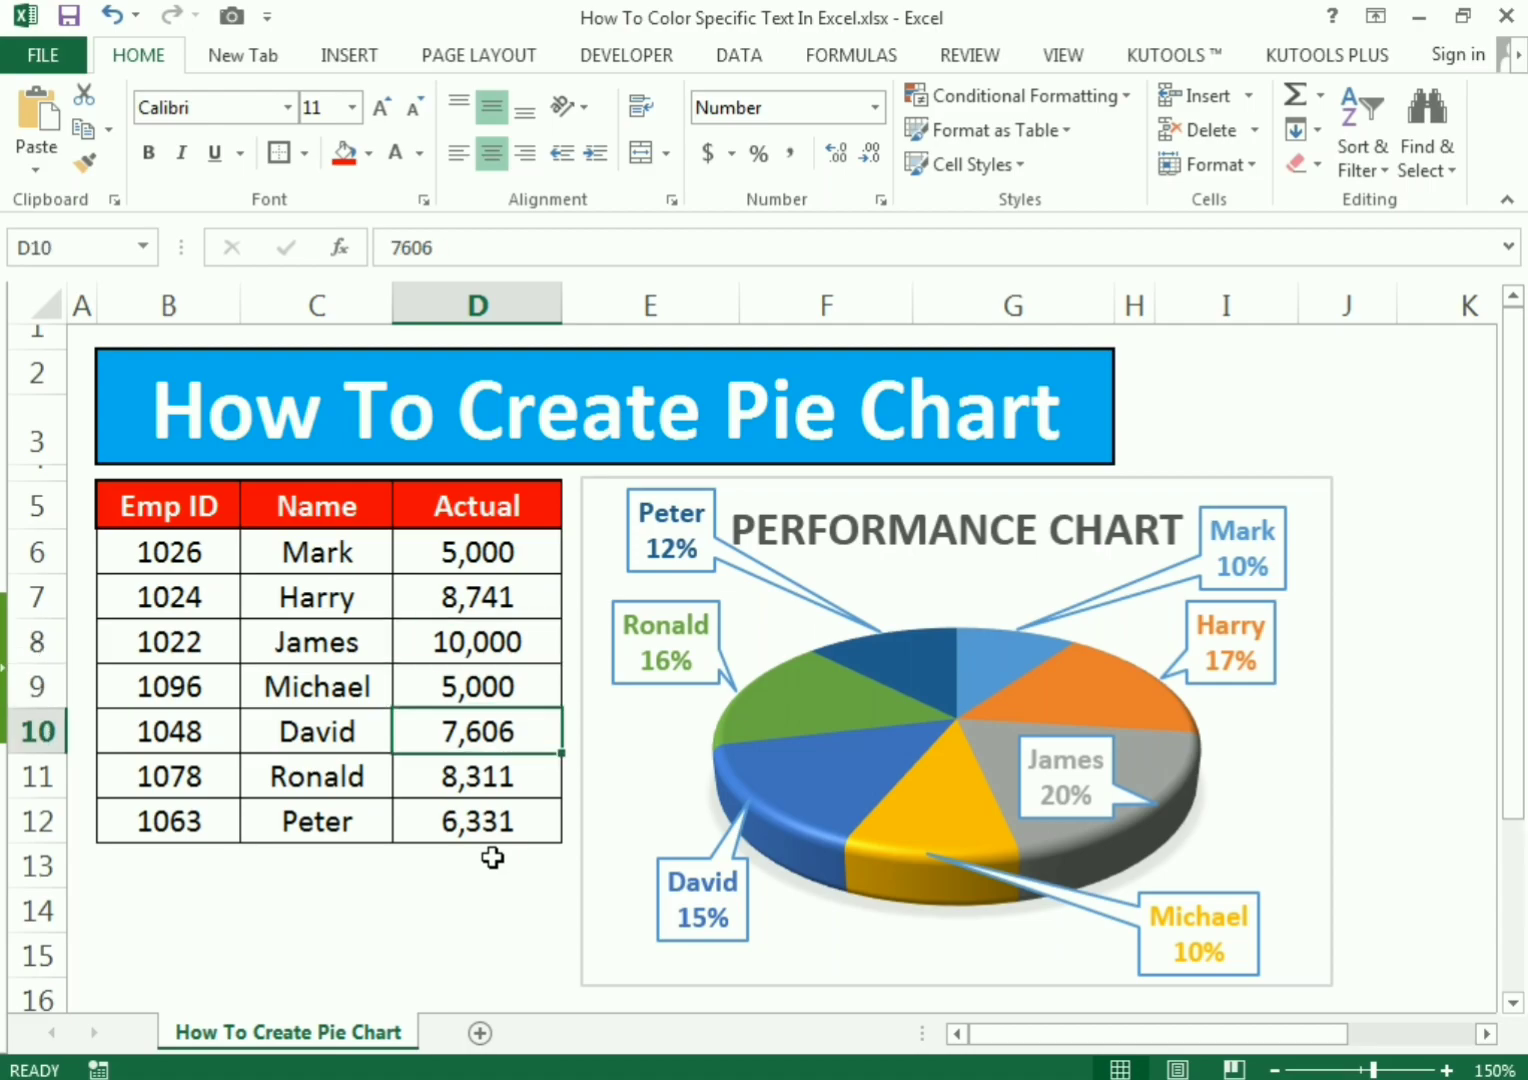
{"action": "key", "text": "Up"}
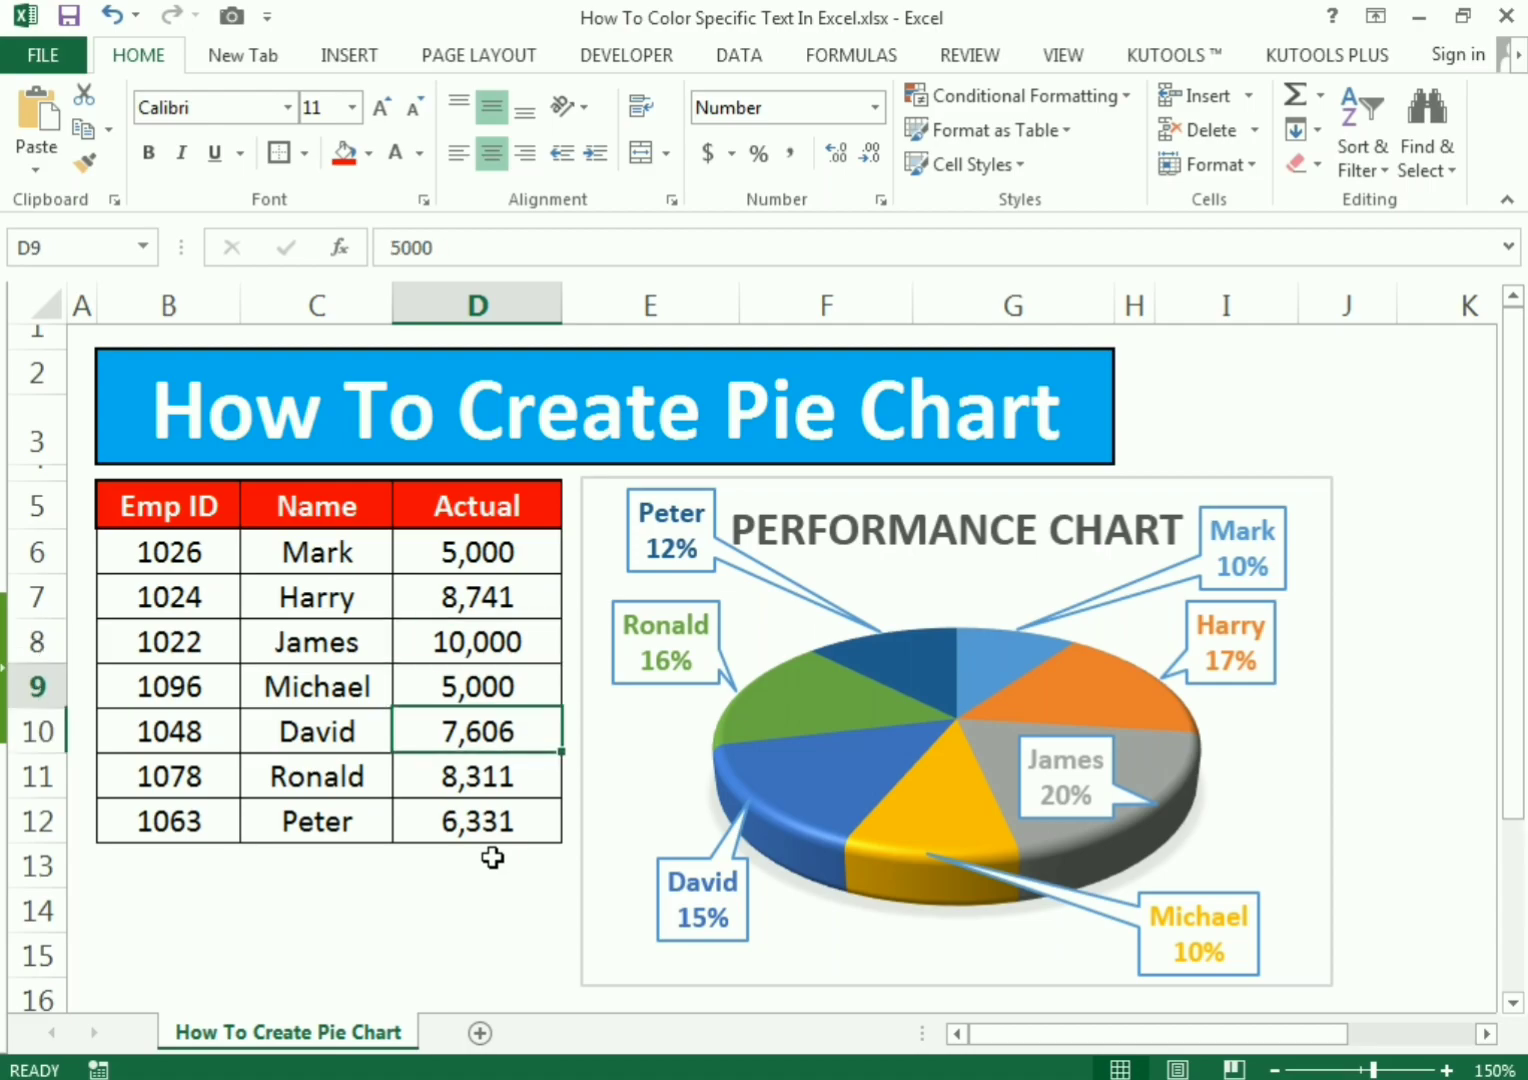
{"action": "type", "text": "7000"}
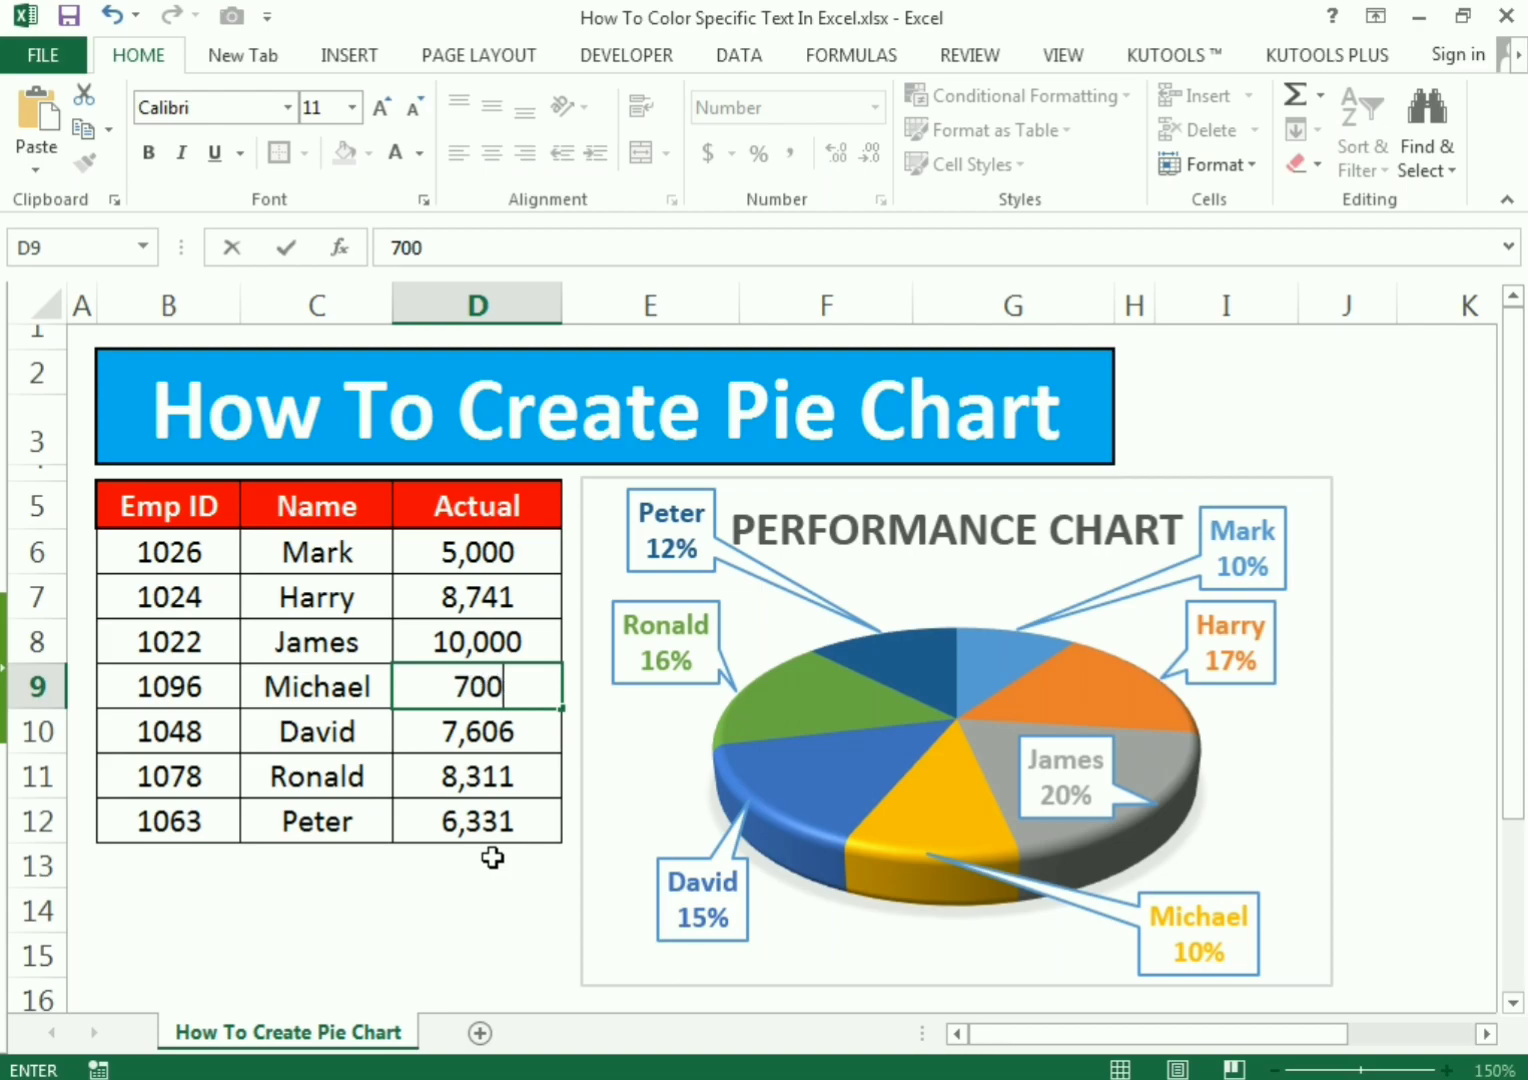
{"action": "key", "text": "Return"}
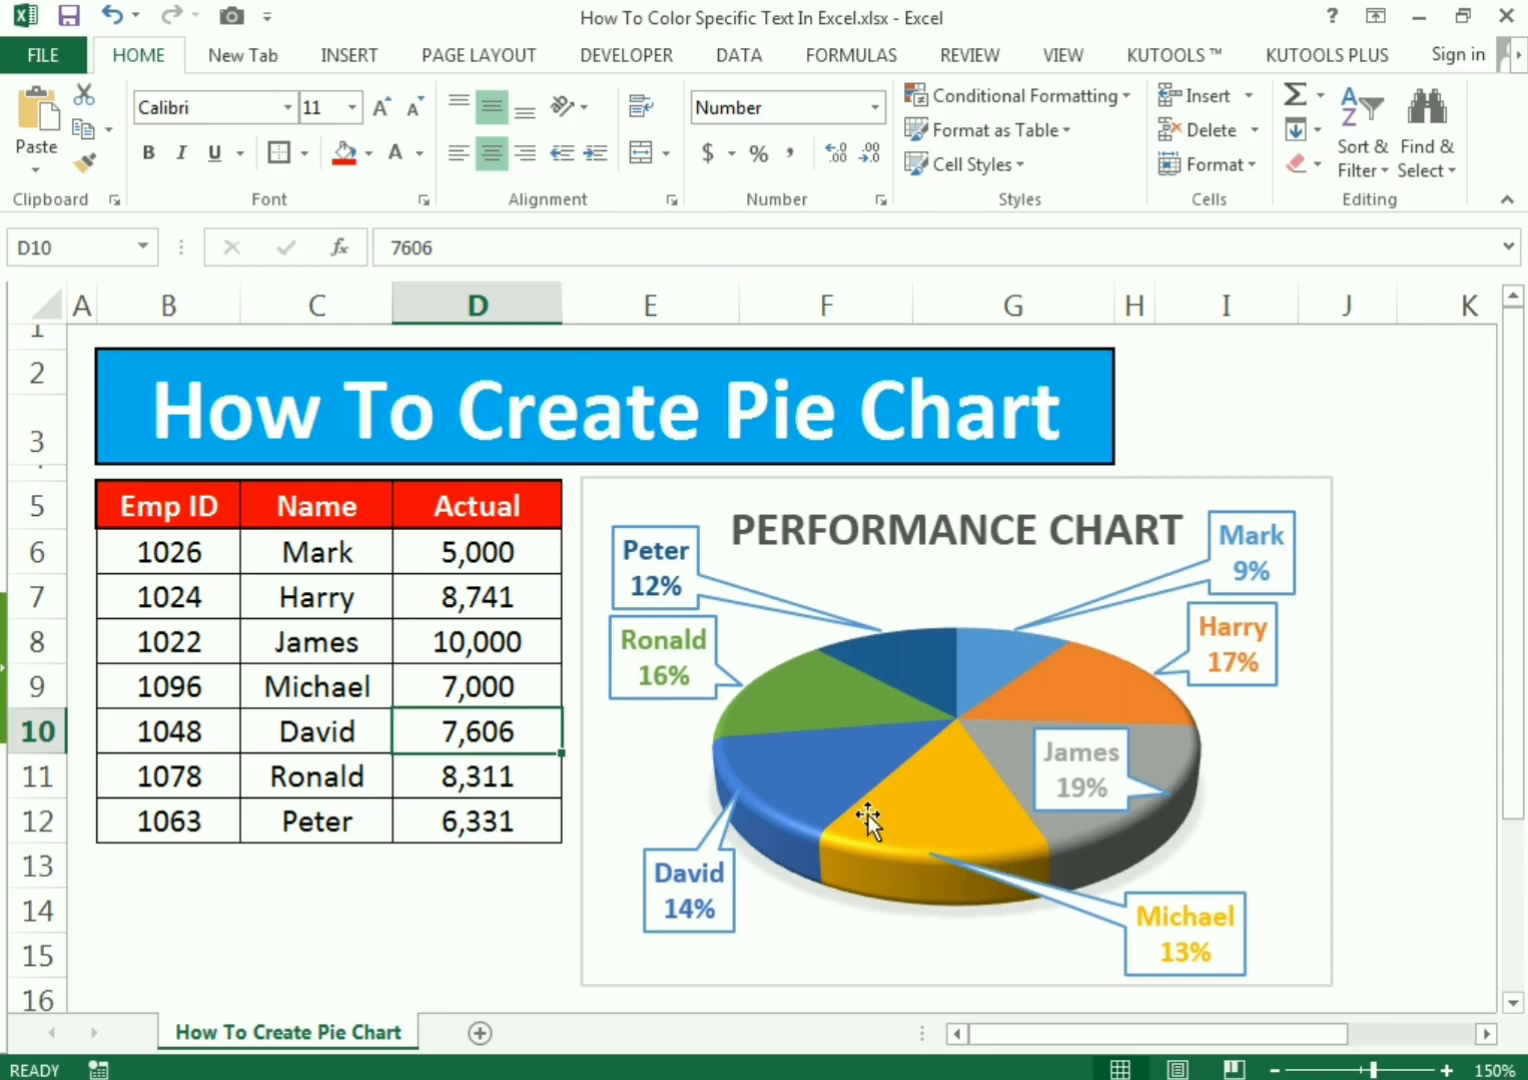
{"action": "left_click", "coordinate": [372, 937]}
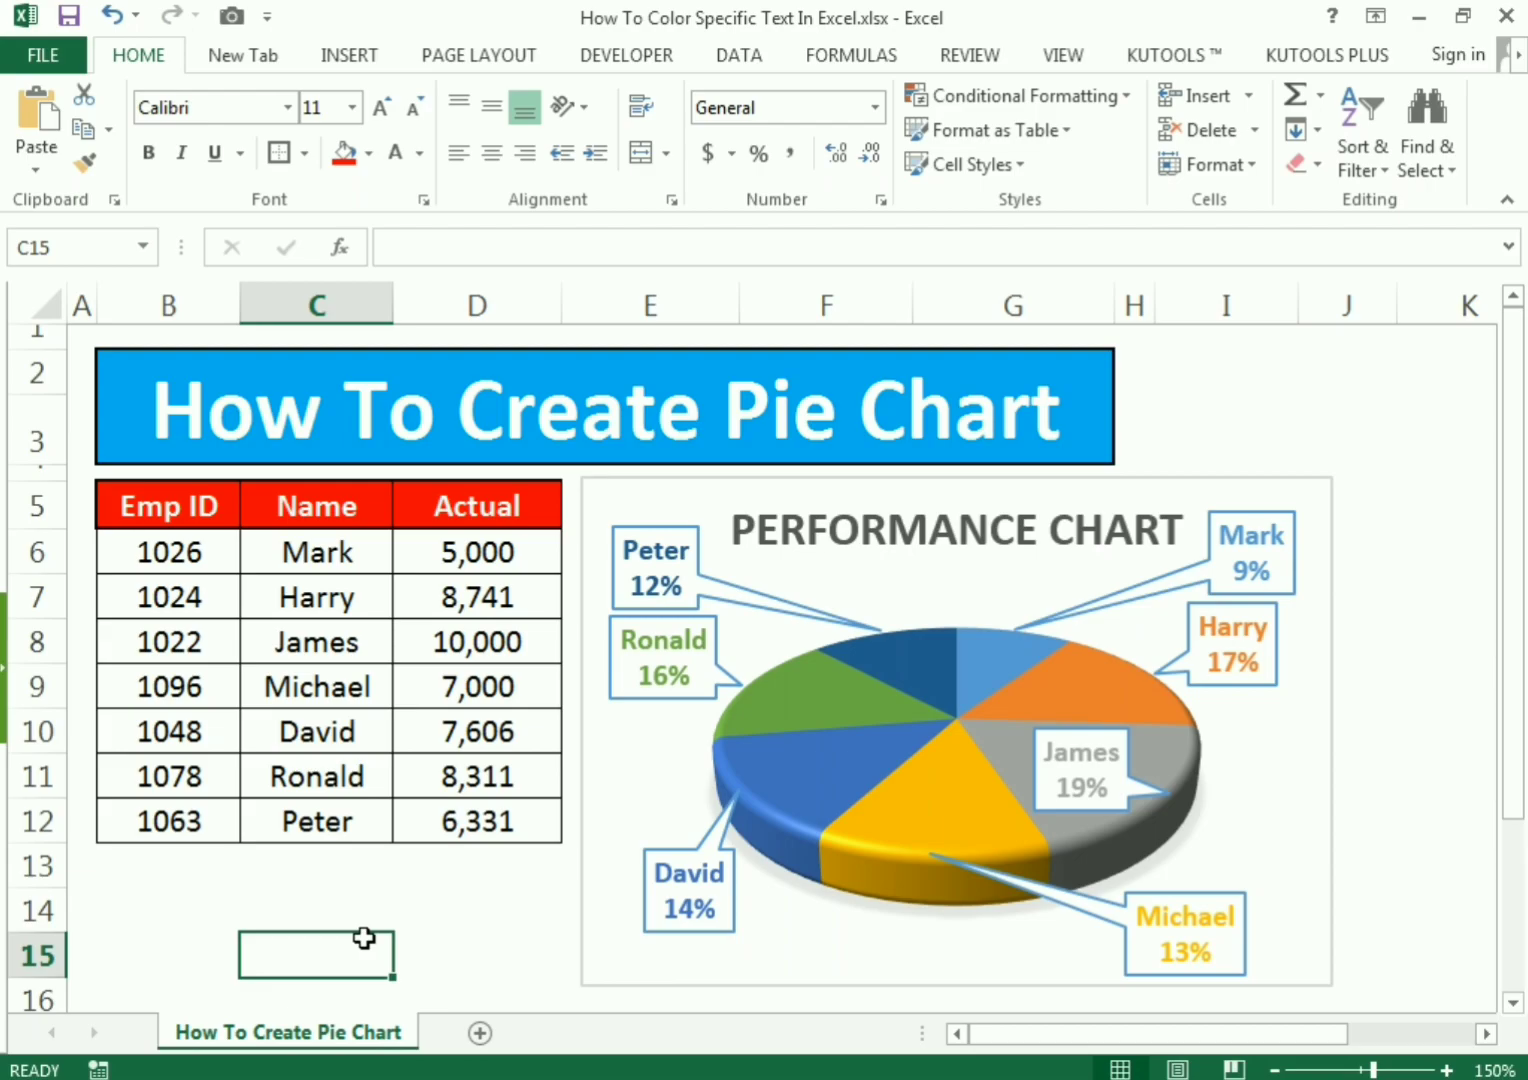